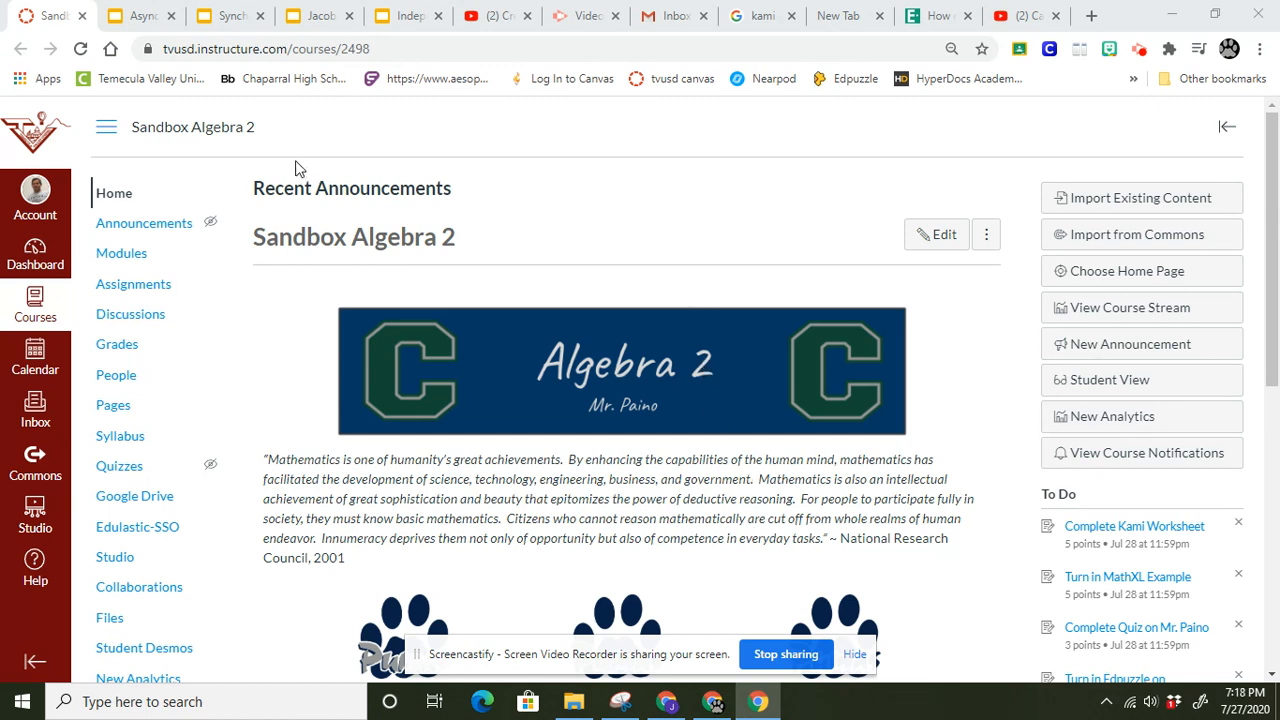
Add a new quiz named "Module 0 Quiz" to Module 0: Intro To Canvas.
click(132, 257)
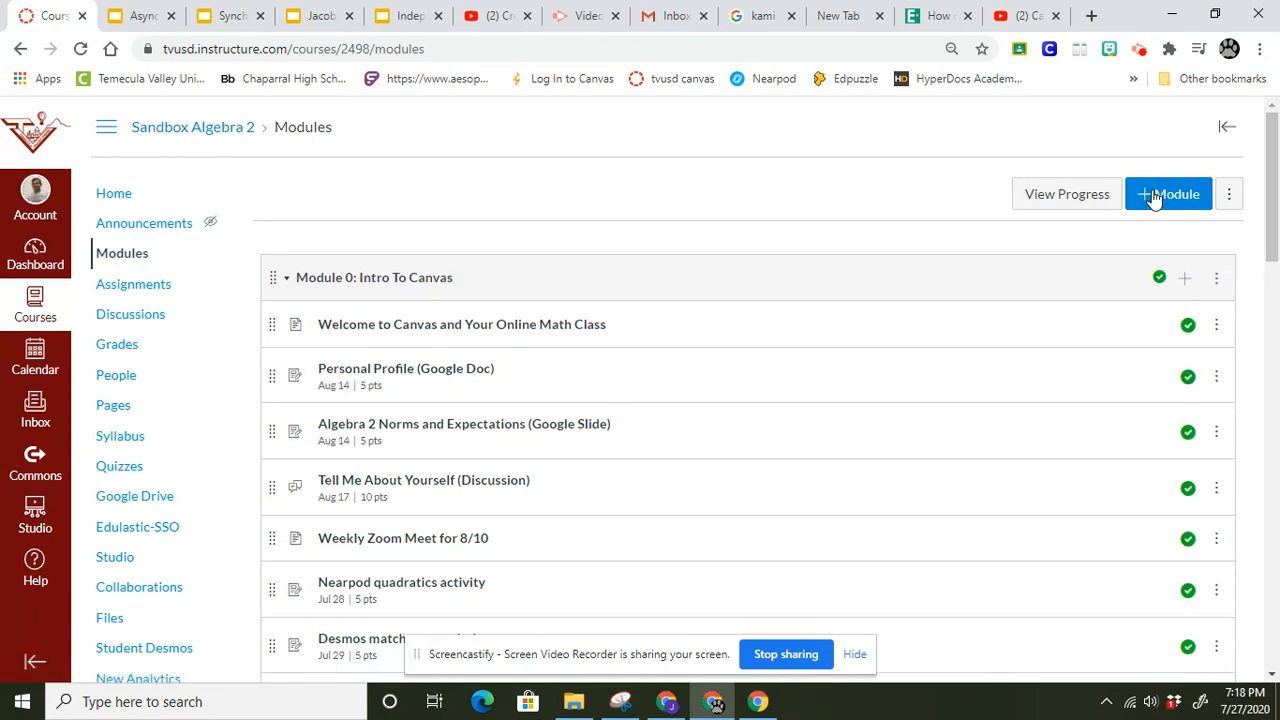
click(1184, 280)
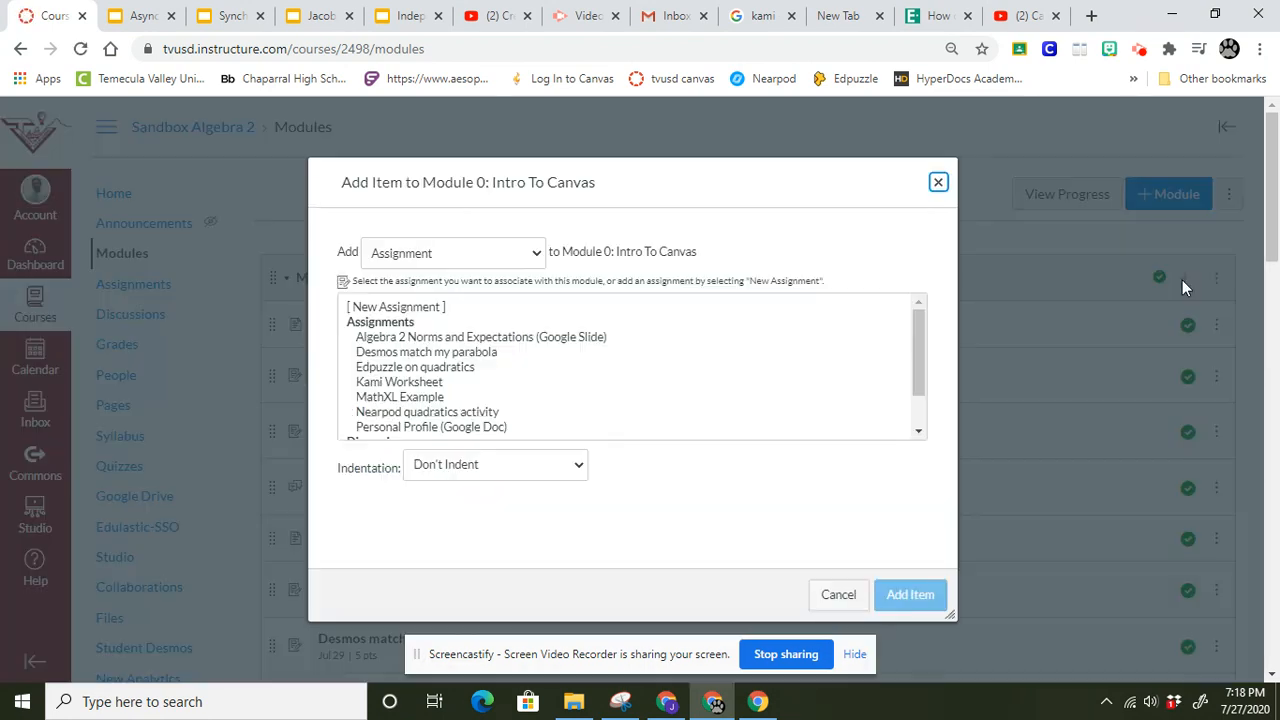
click(534, 262)
click(518, 292)
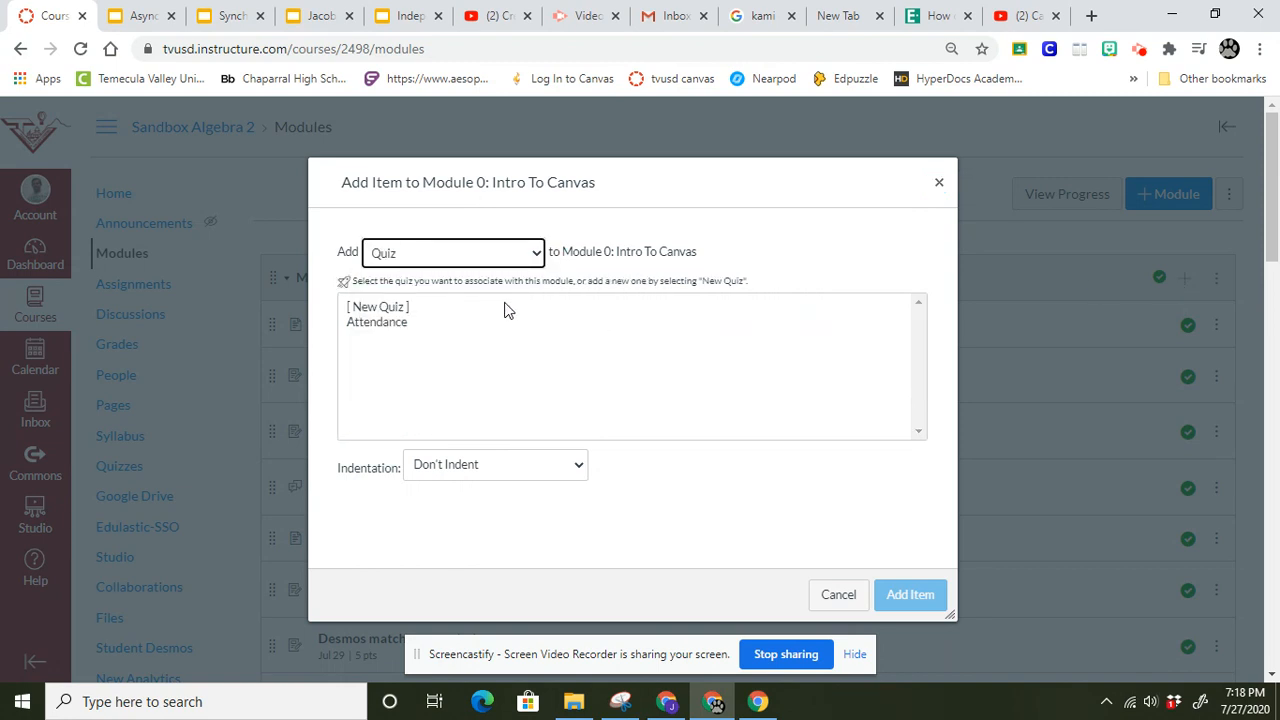
click(376, 310)
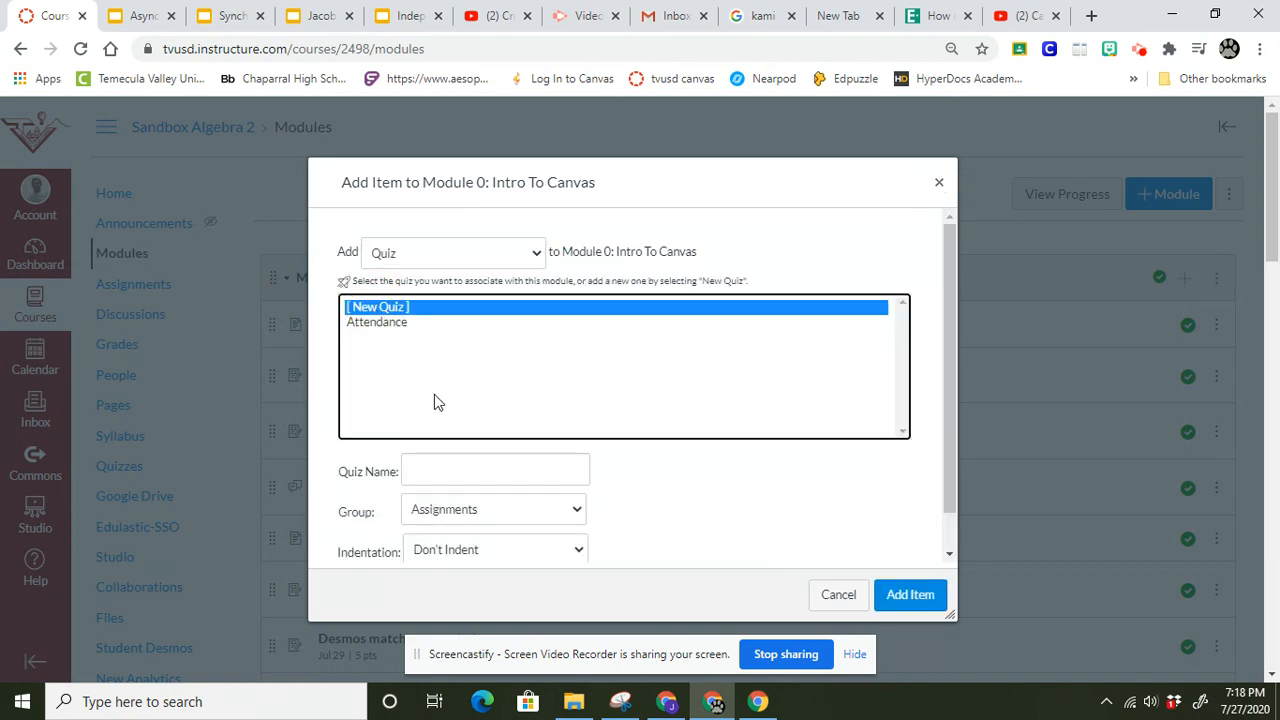
click(438, 471)
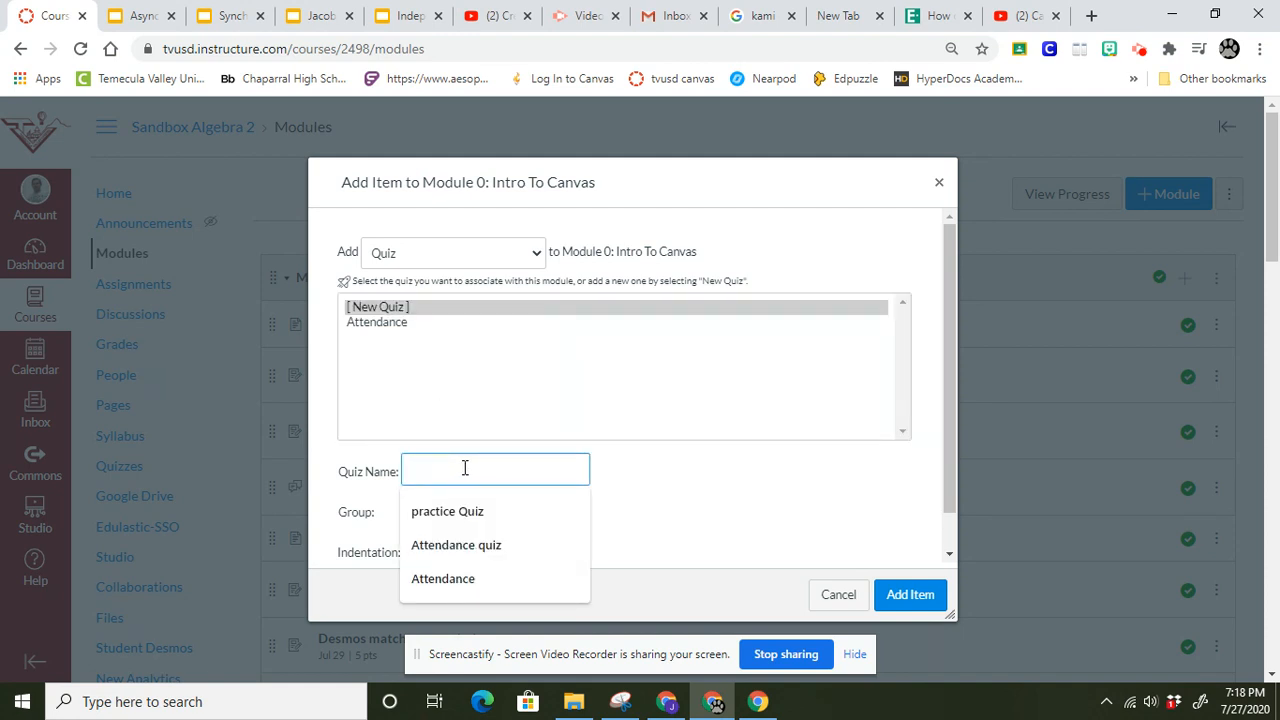
text(Module 0 Quiz)
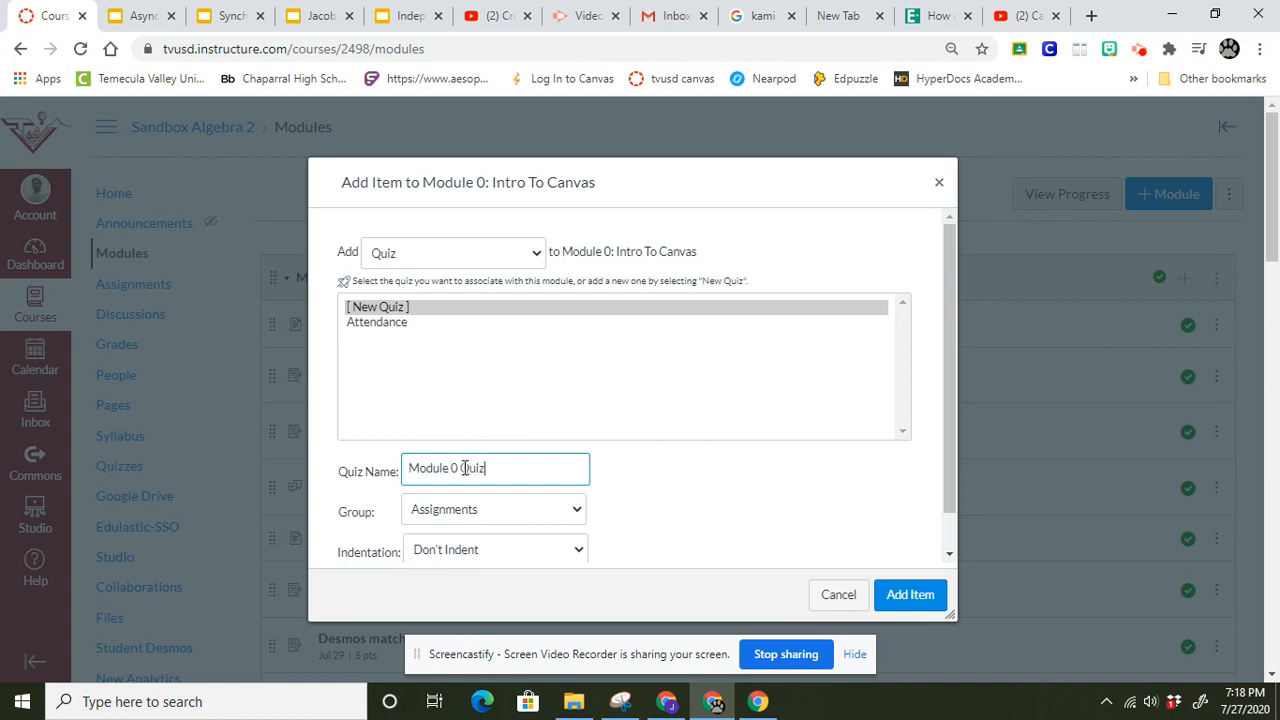
click(897, 595)
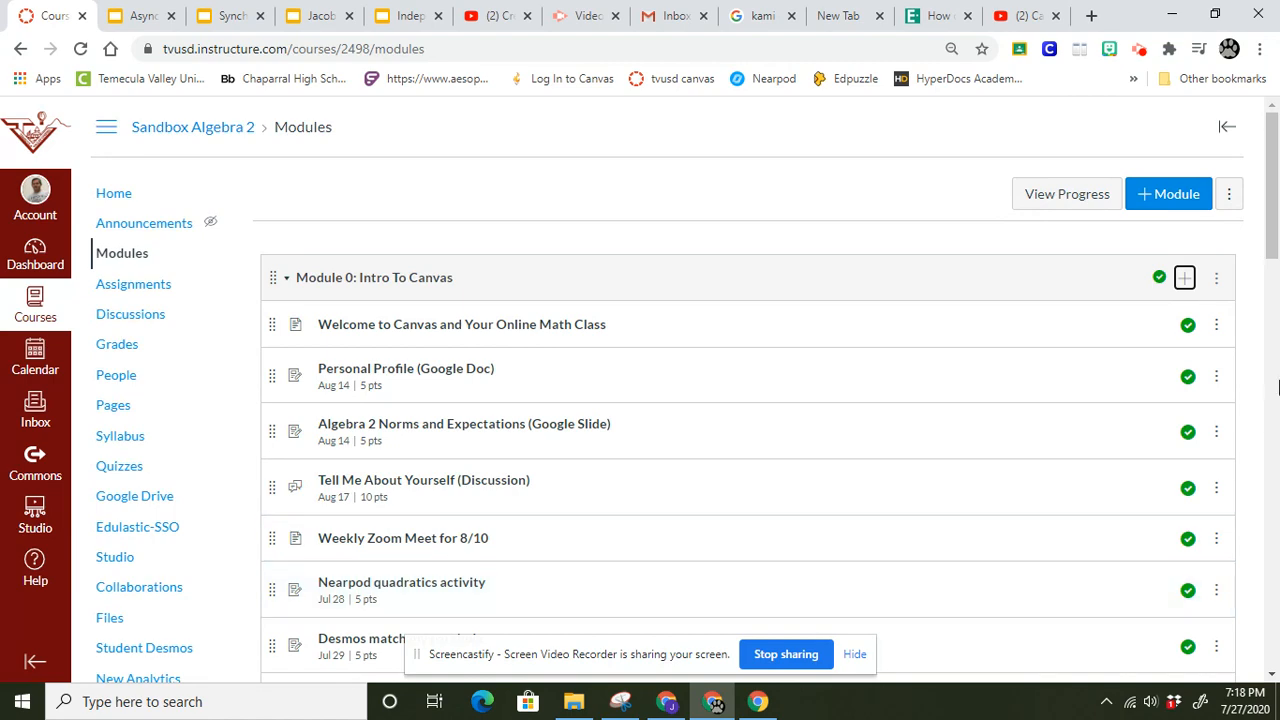
Open the Module 0 Quiz from the end of Module 0 for editing.
drag(1278, 268, 1274, 415)
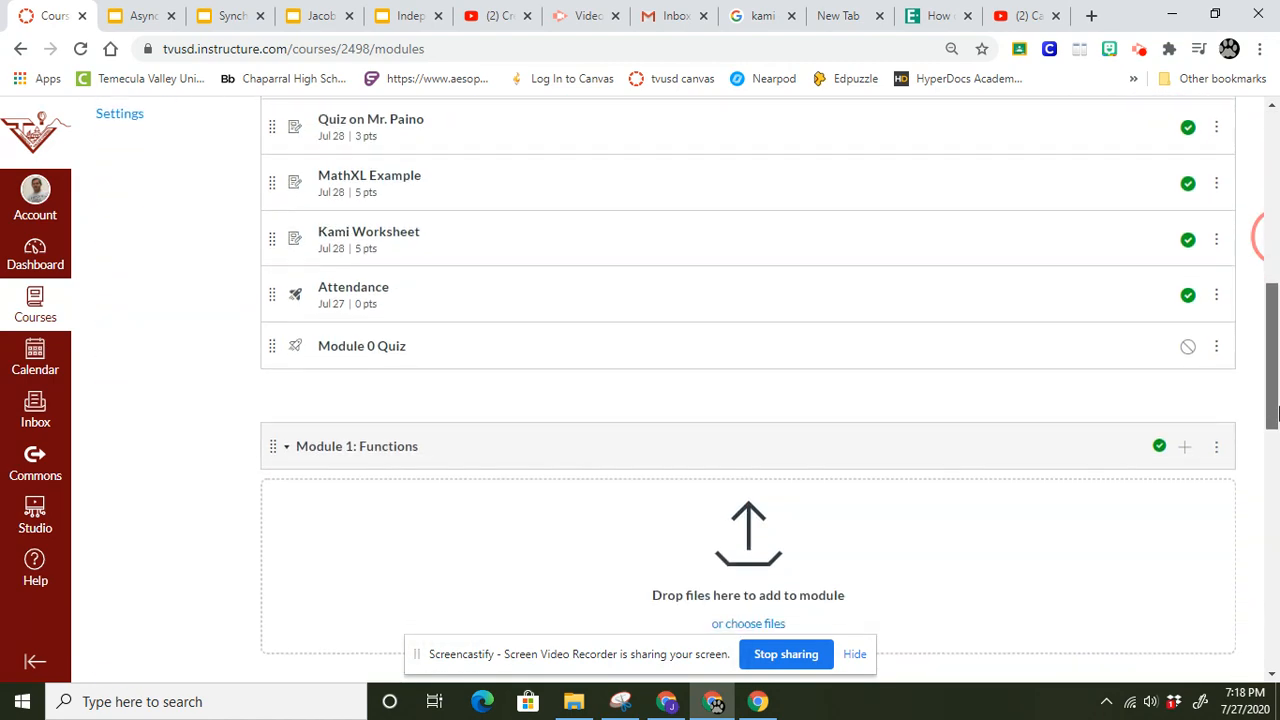
click(392, 358)
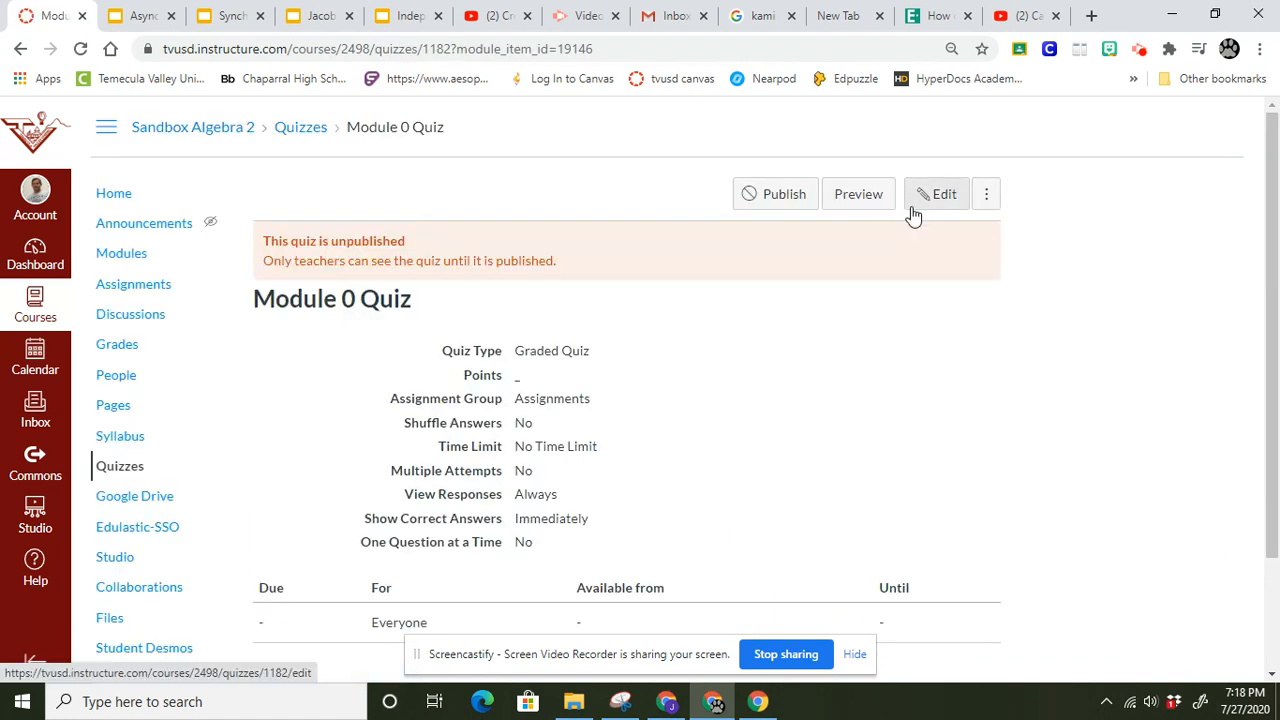
click(925, 206)
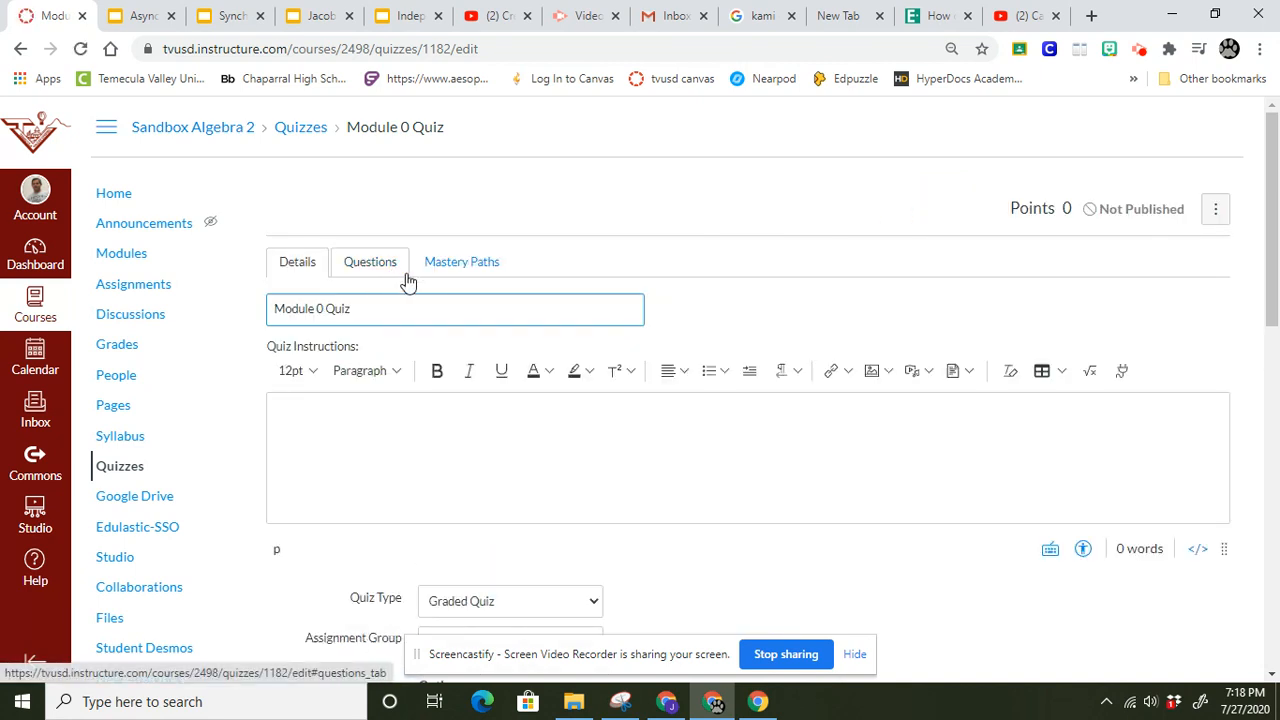
Write the quiz instructions "Answer All Questions and then Submit Quiz".
drag(1274, 218, 1275, 247)
click(353, 356)
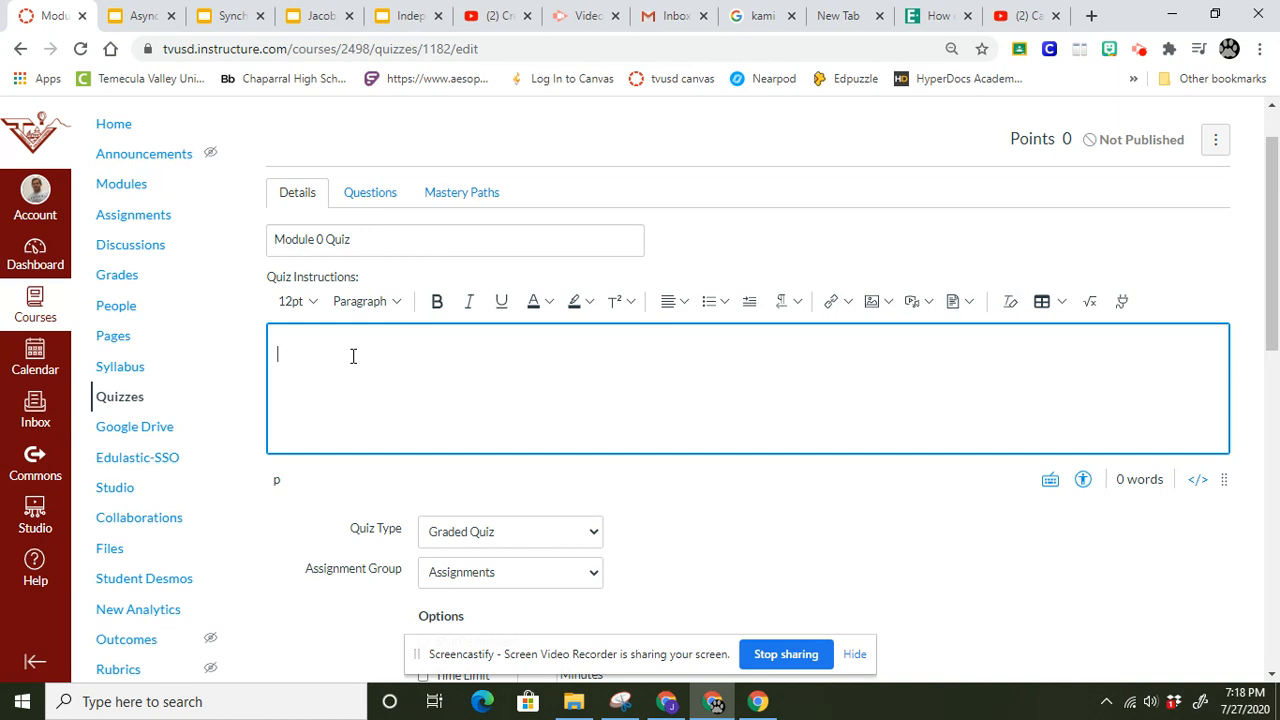
text(Answer )
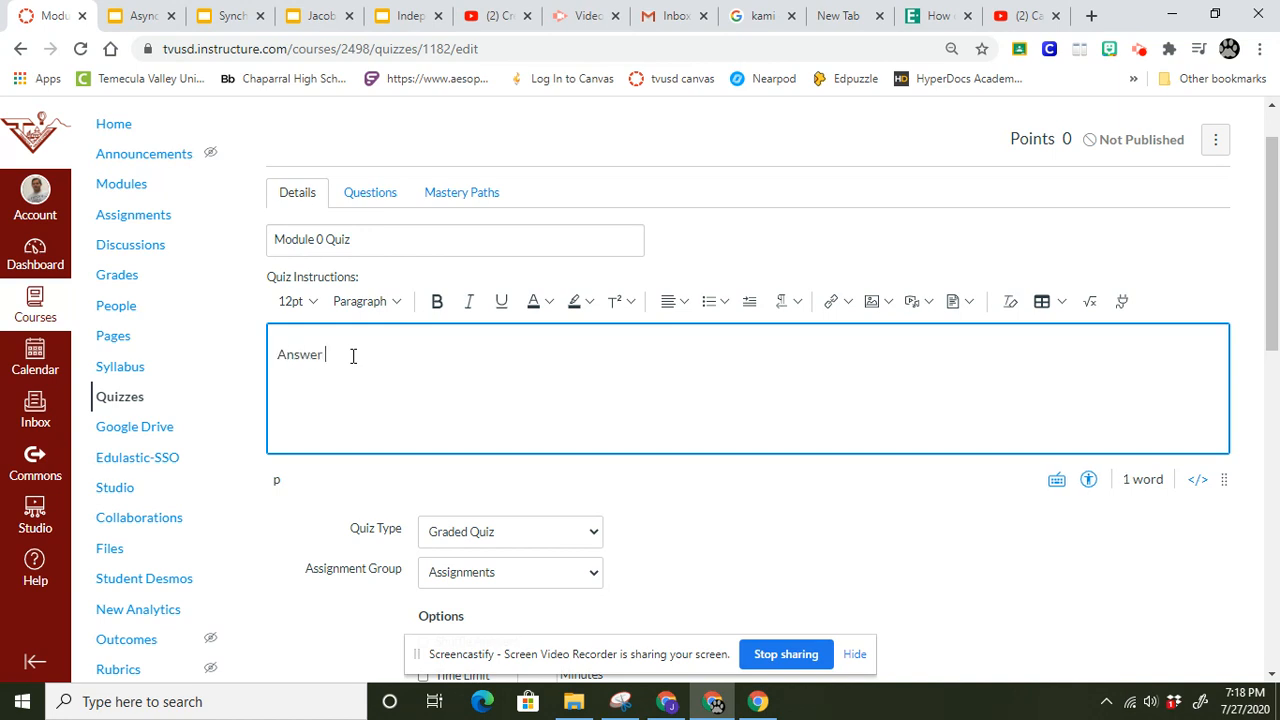
text(All q)
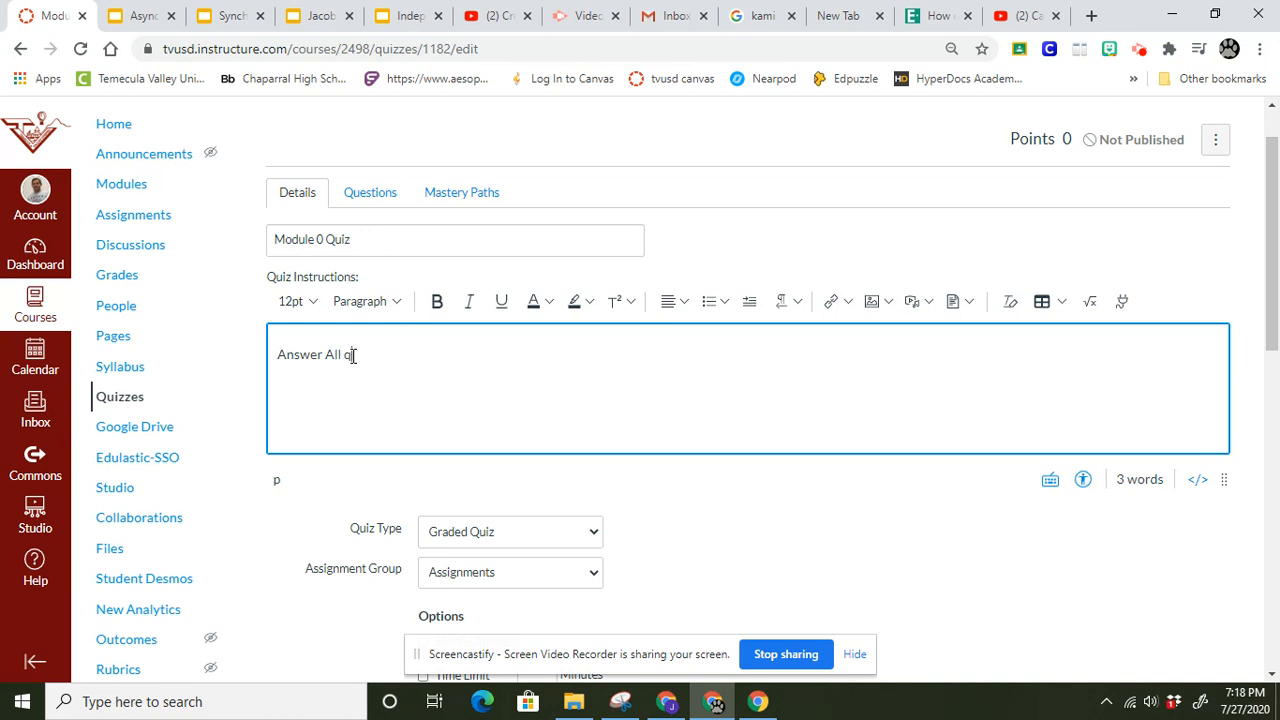
key(BackSpace)
text(Questions and T)
key(BackSpace)
text(then S)
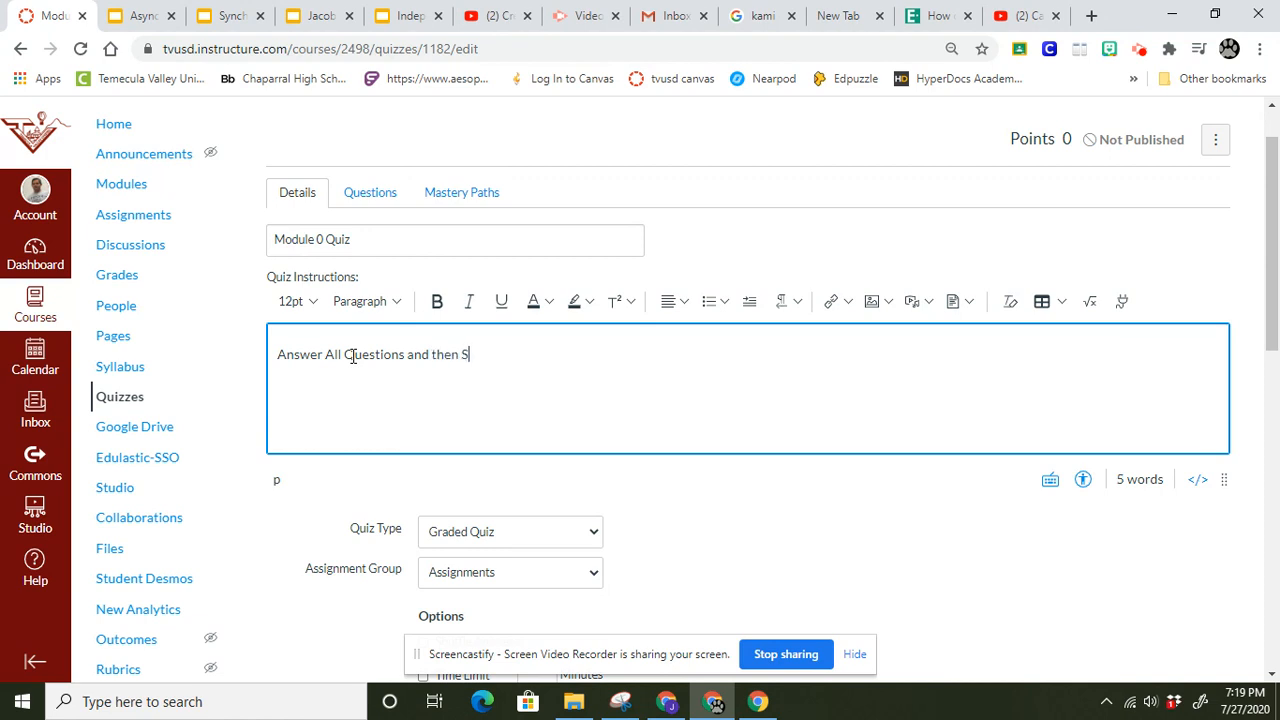
text(ubmit Quiz)
Choose Graded Quiz as the quiz type and Quiz as the assignment group.
click(478, 541)
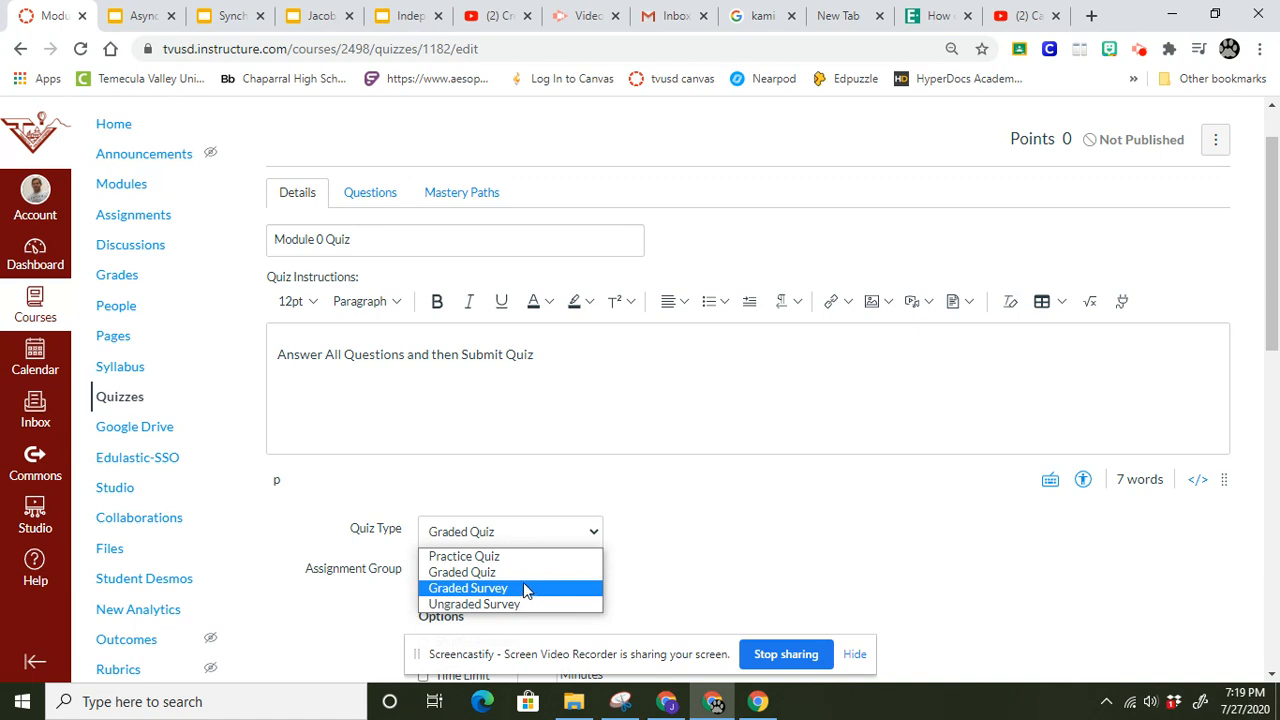
key(Up)
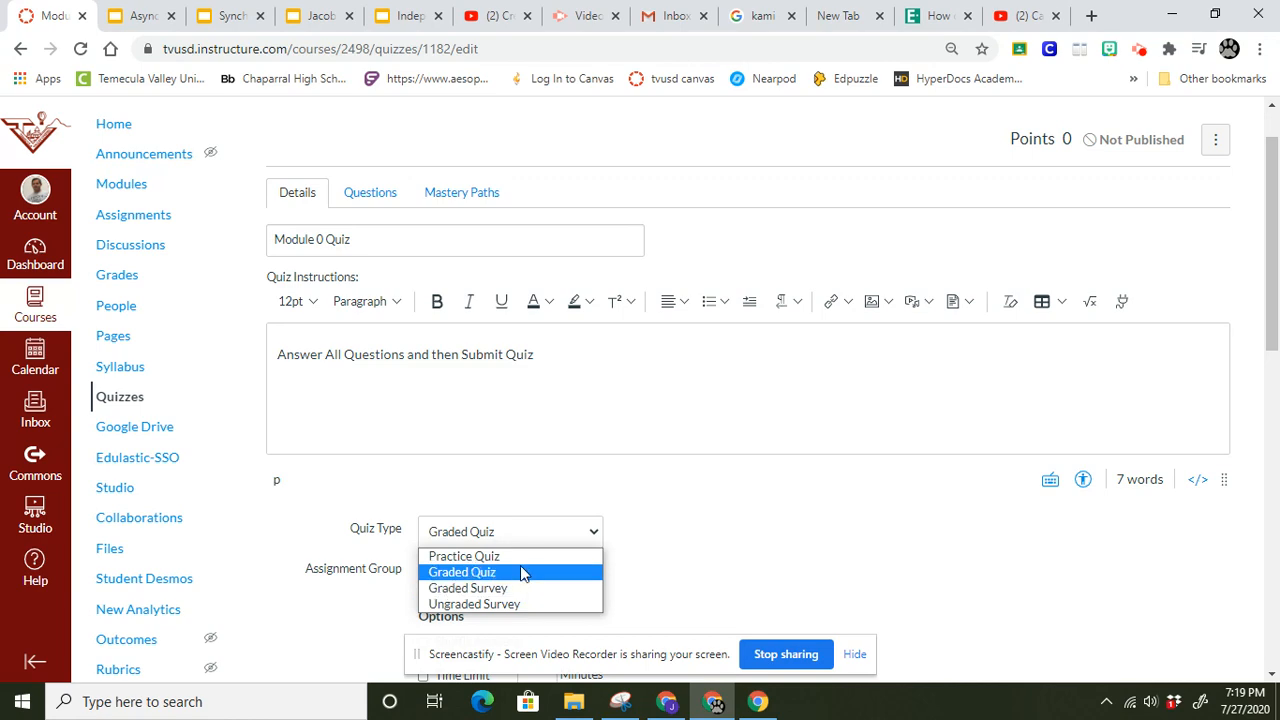
click(520, 570)
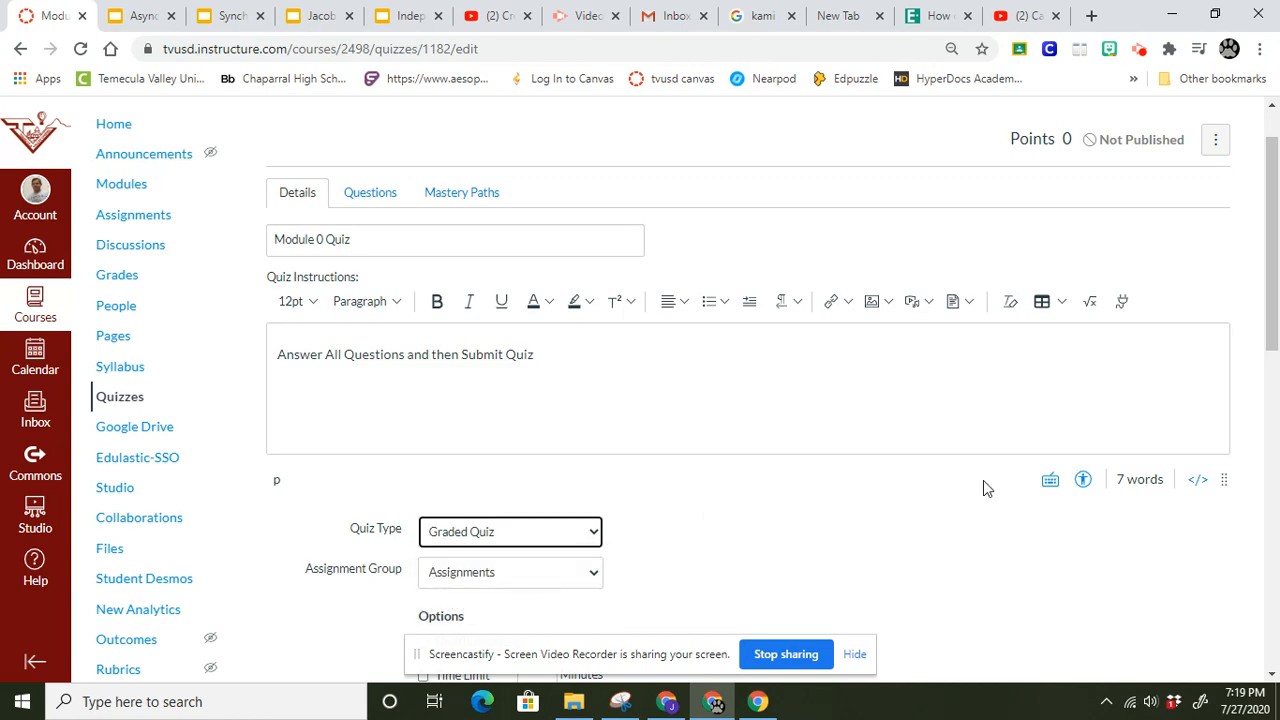
drag(1278, 287, 1278, 427)
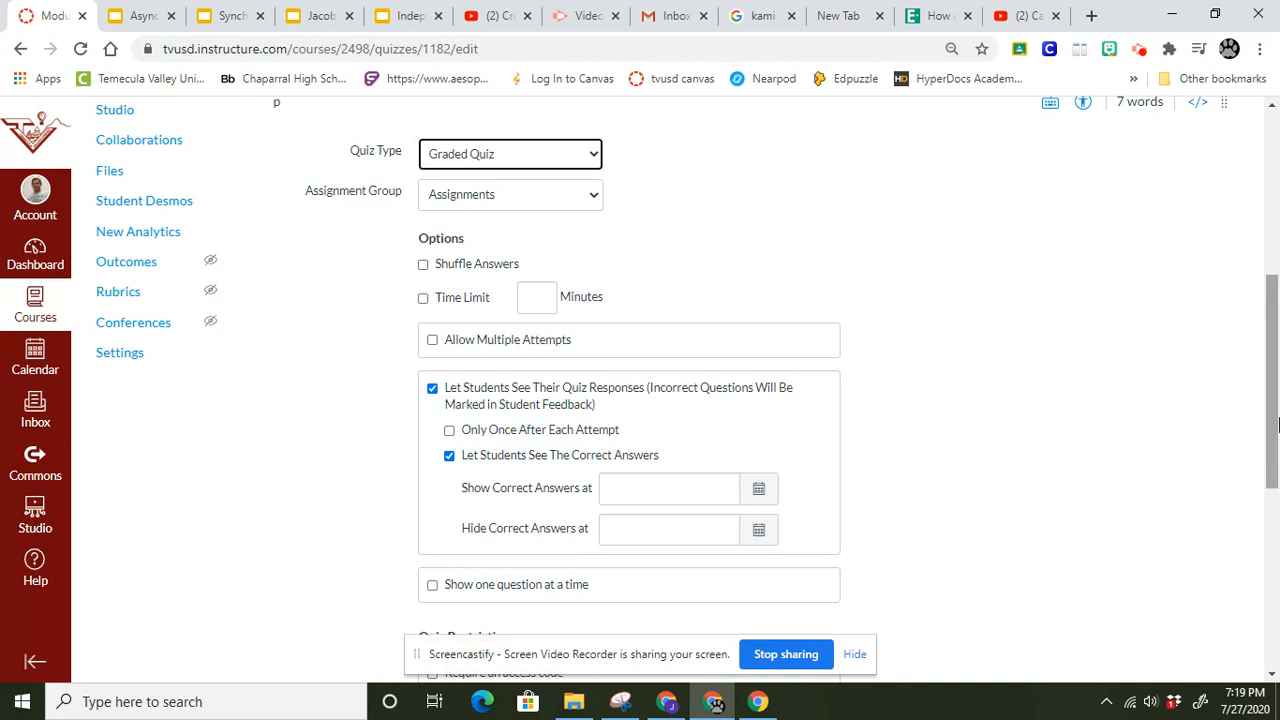
click(575, 196)
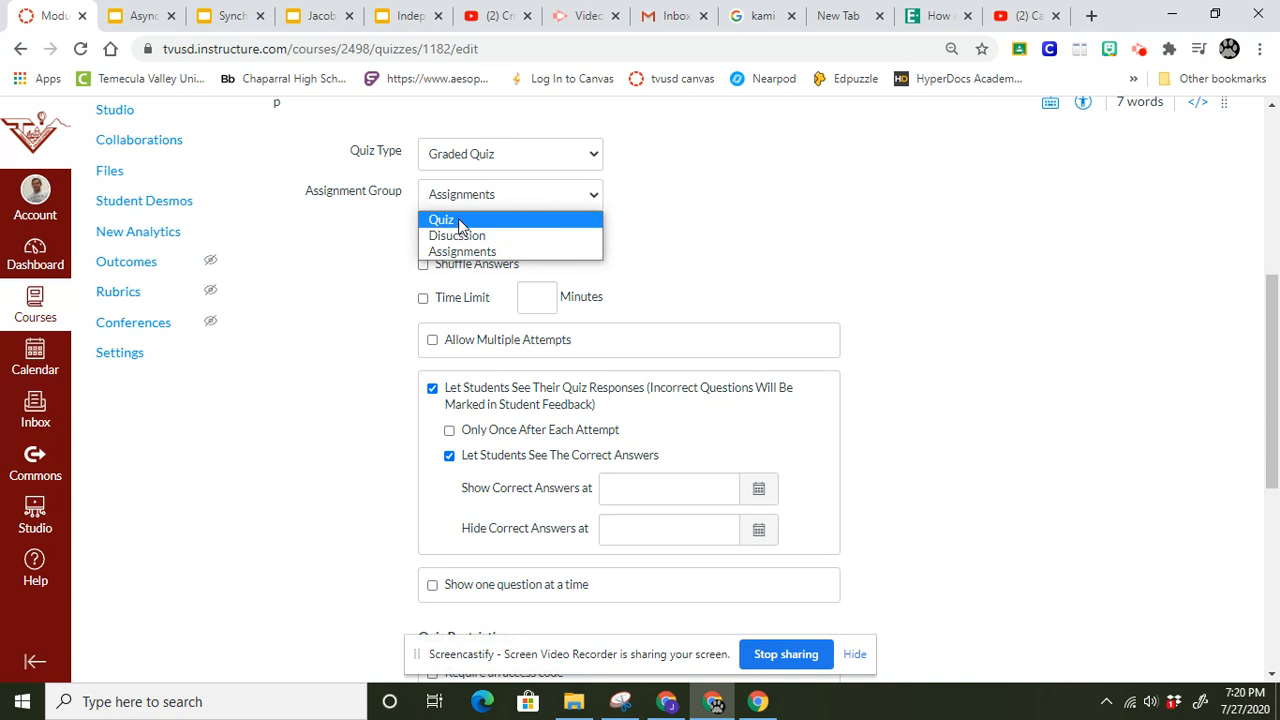
click(461, 221)
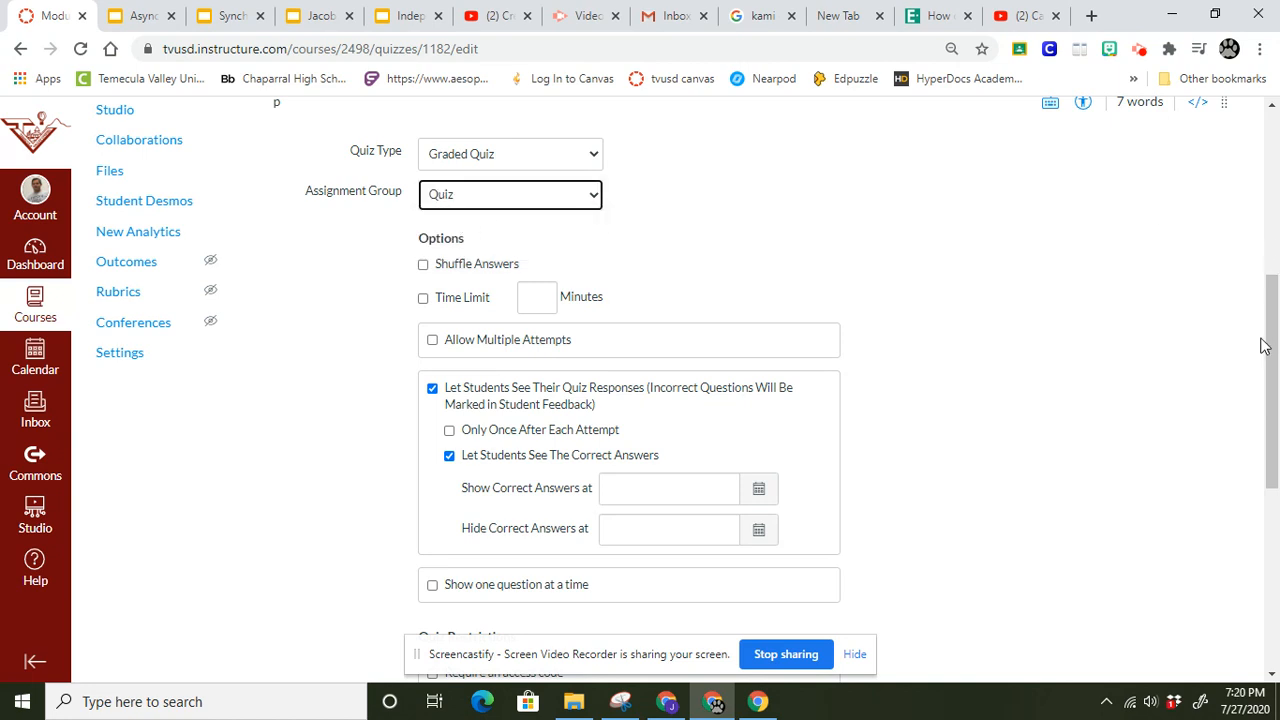
Review the quiz options and turn off letting students see the correct answers.
scroll(1260, 343, down, 1)
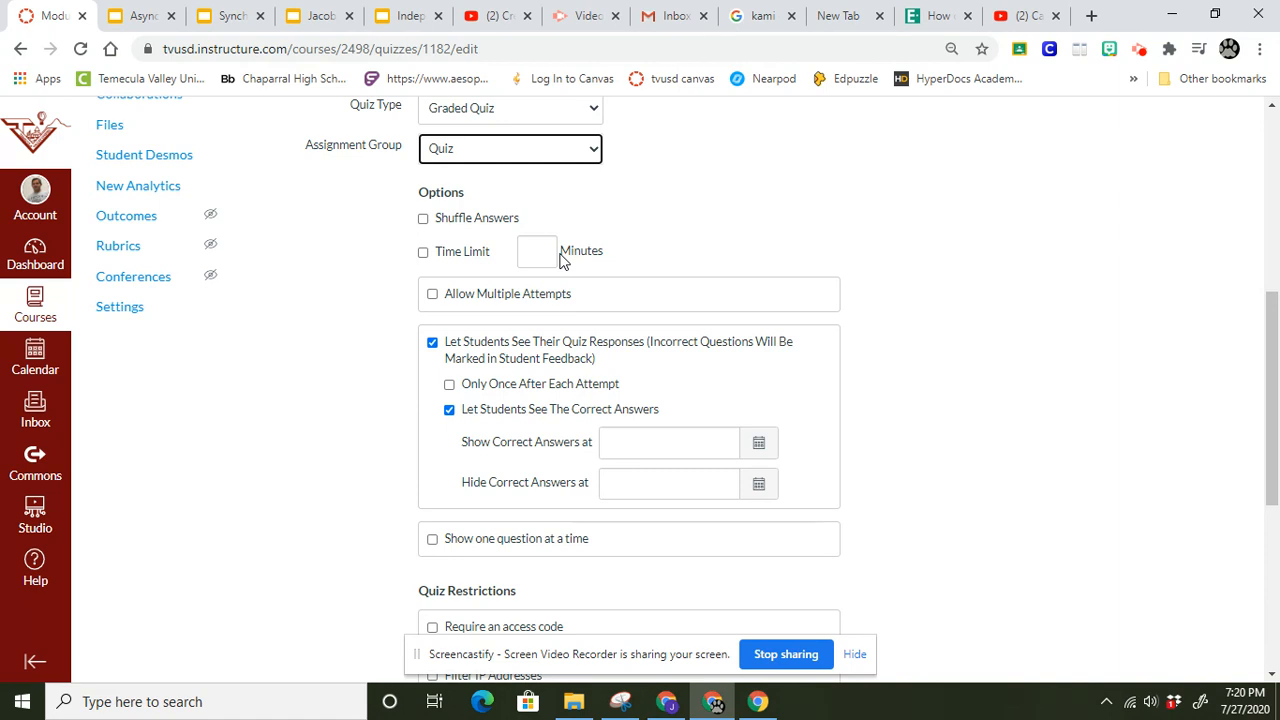
drag(1276, 380, 1278, 515)
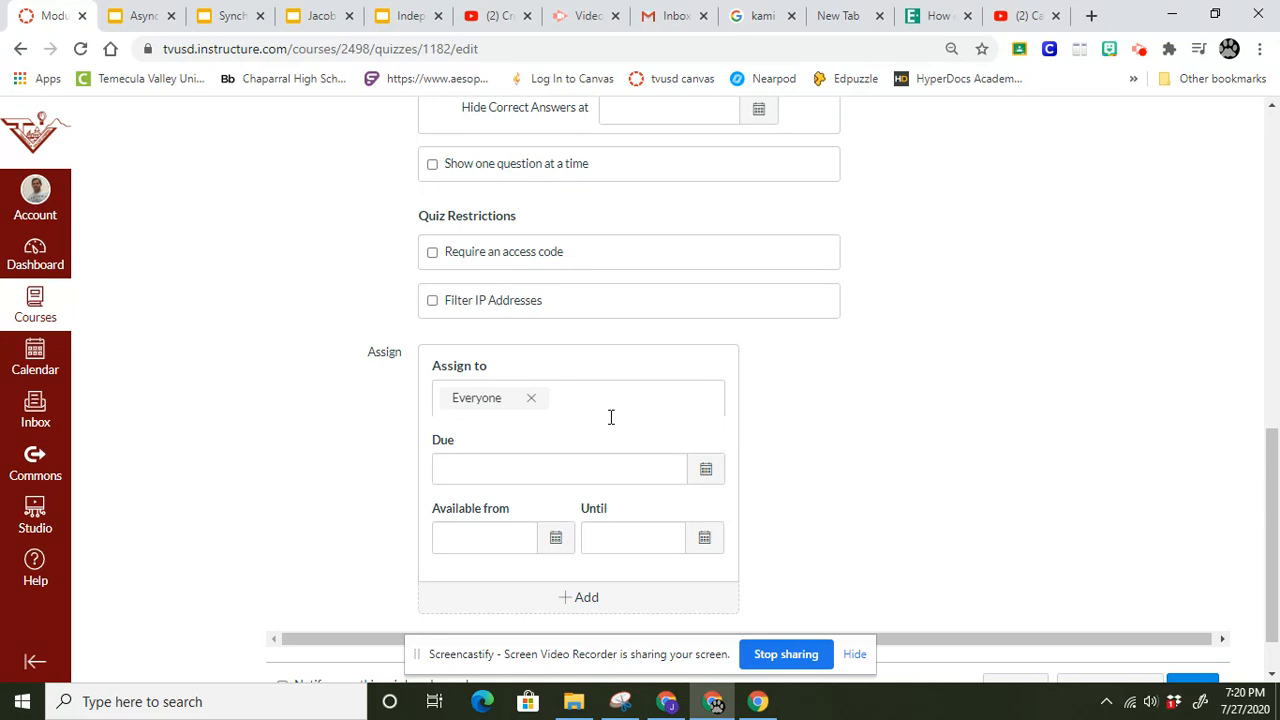
drag(1278, 516, 1274, 365)
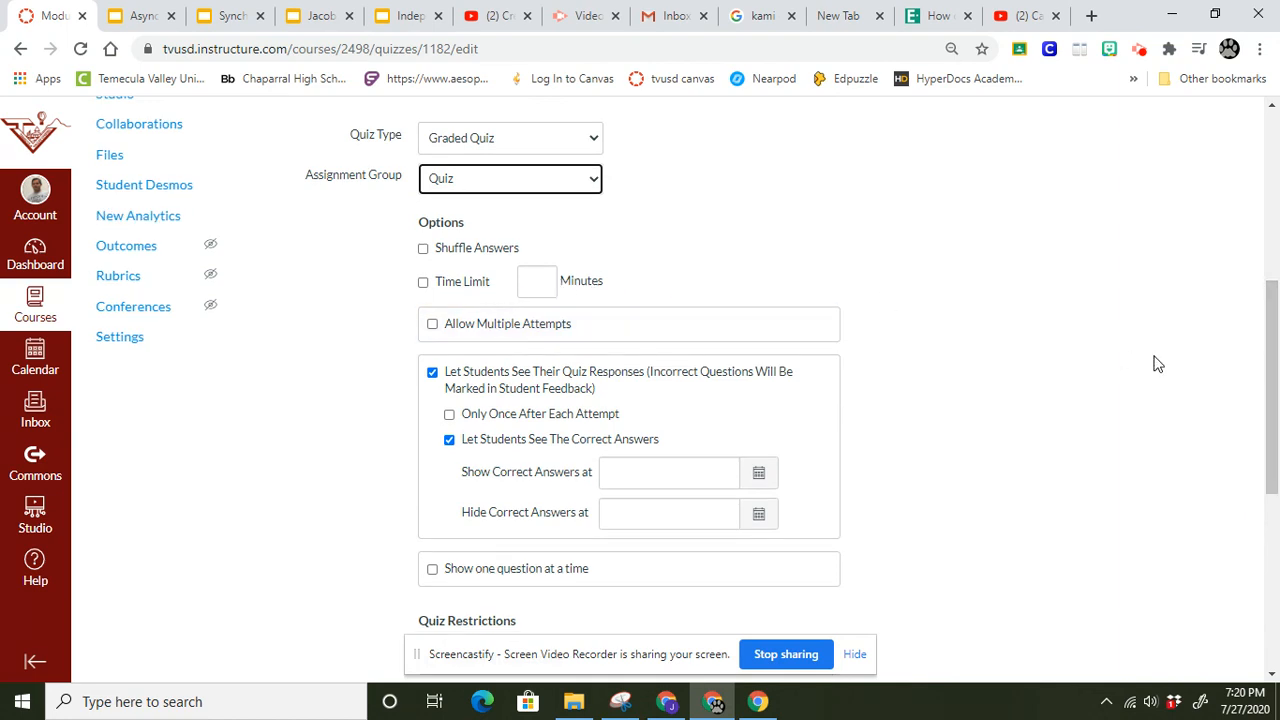
drag(1274, 398, 1274, 601)
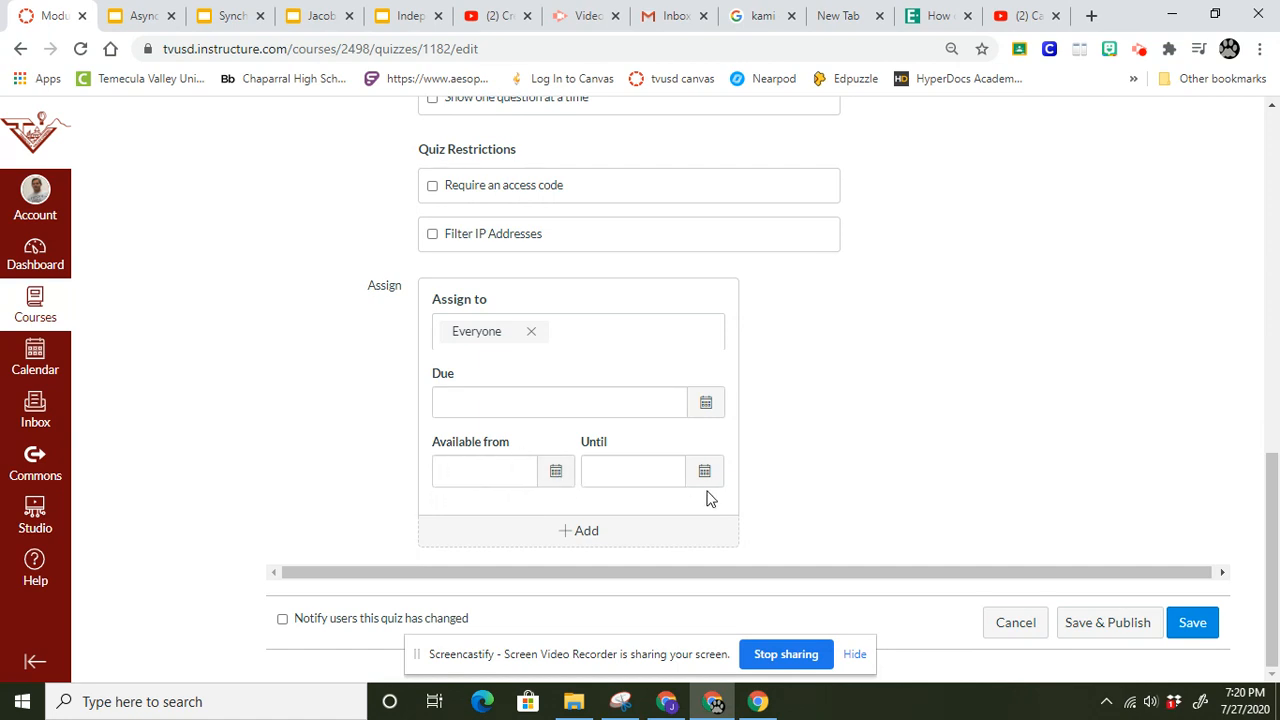
drag(1270, 528, 1274, 308)
drag(1274, 398, 1274, 550)
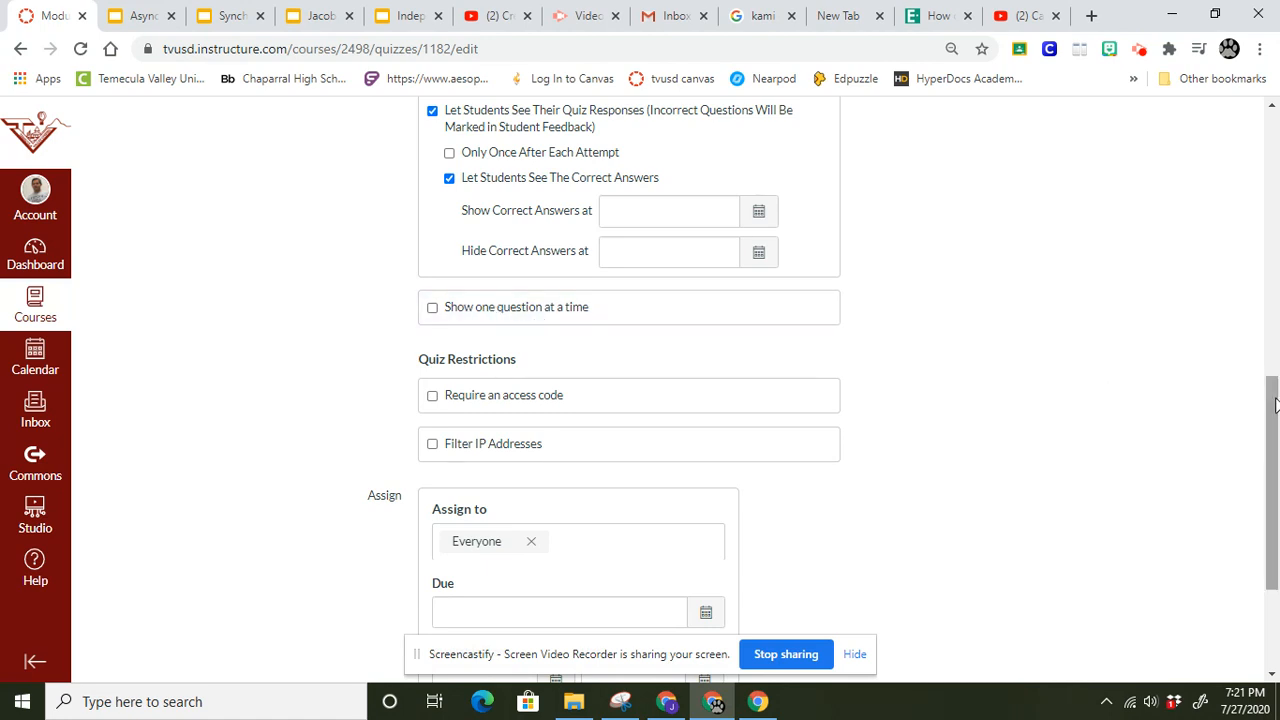
click(450, 180)
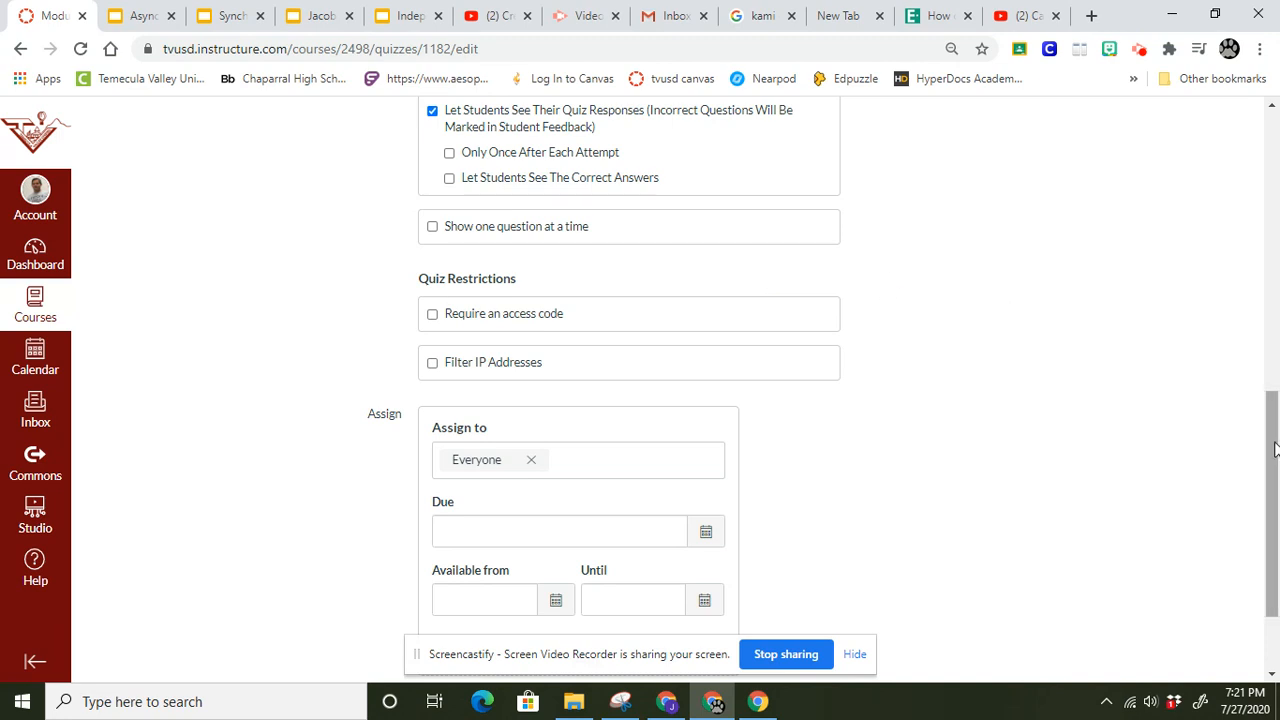
Set the quiz's due date for everyone to July 28, 2020 at 11:59pm, leaving the availability dates empty.
drag(1274, 449, 1274, 388)
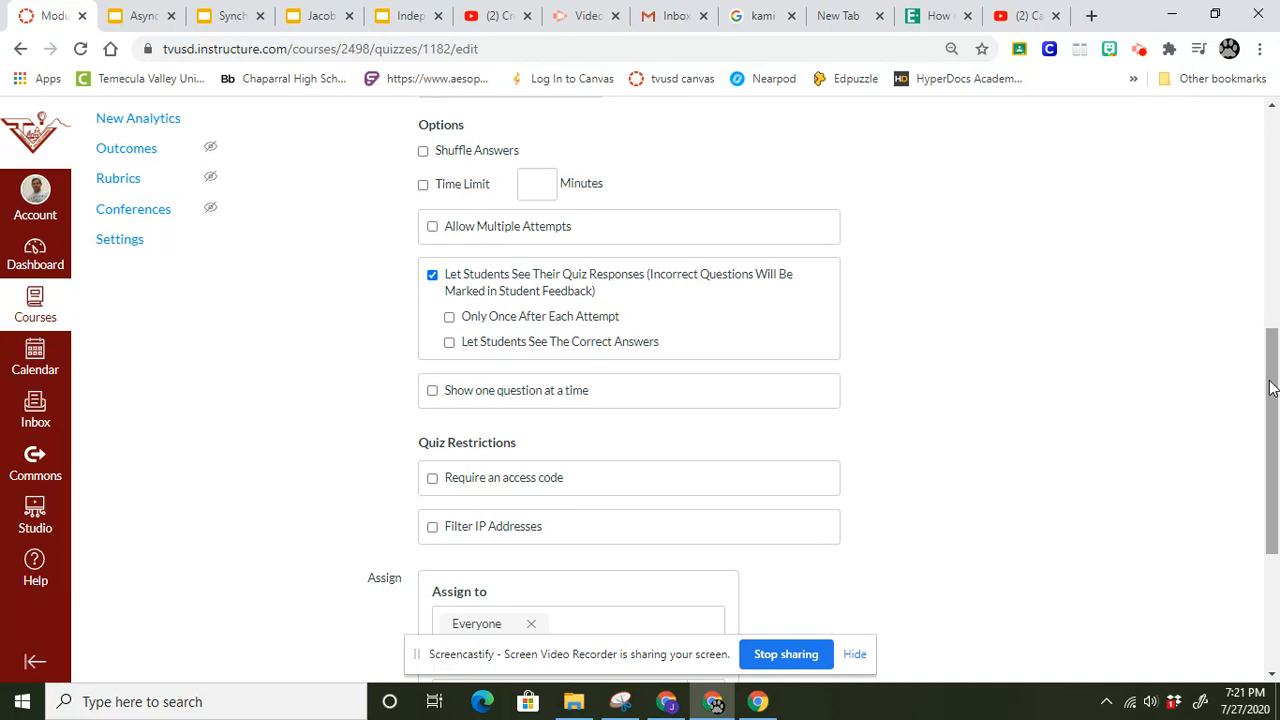
mouse_move(1271, 388)
mouse_down()
mouse_move(1271, 363)
mouse_move(1274, 388)
mouse_up()
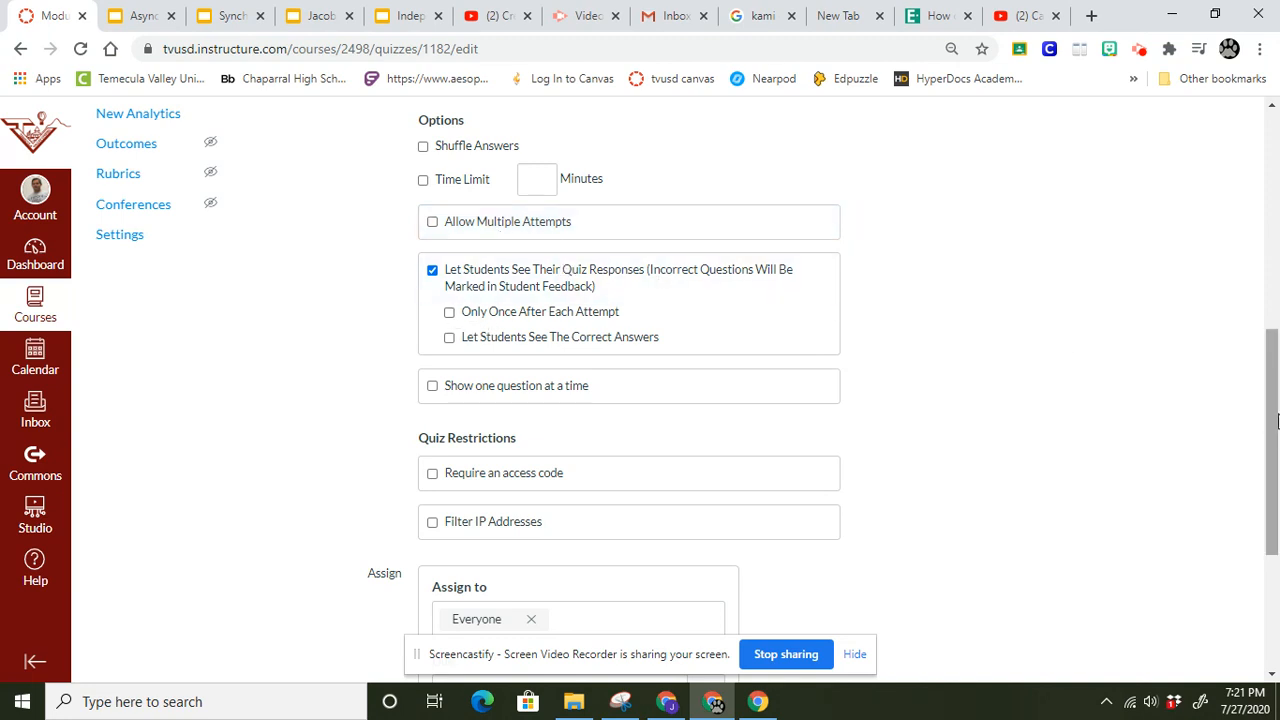
drag(1276, 418, 1270, 543)
click(716, 413)
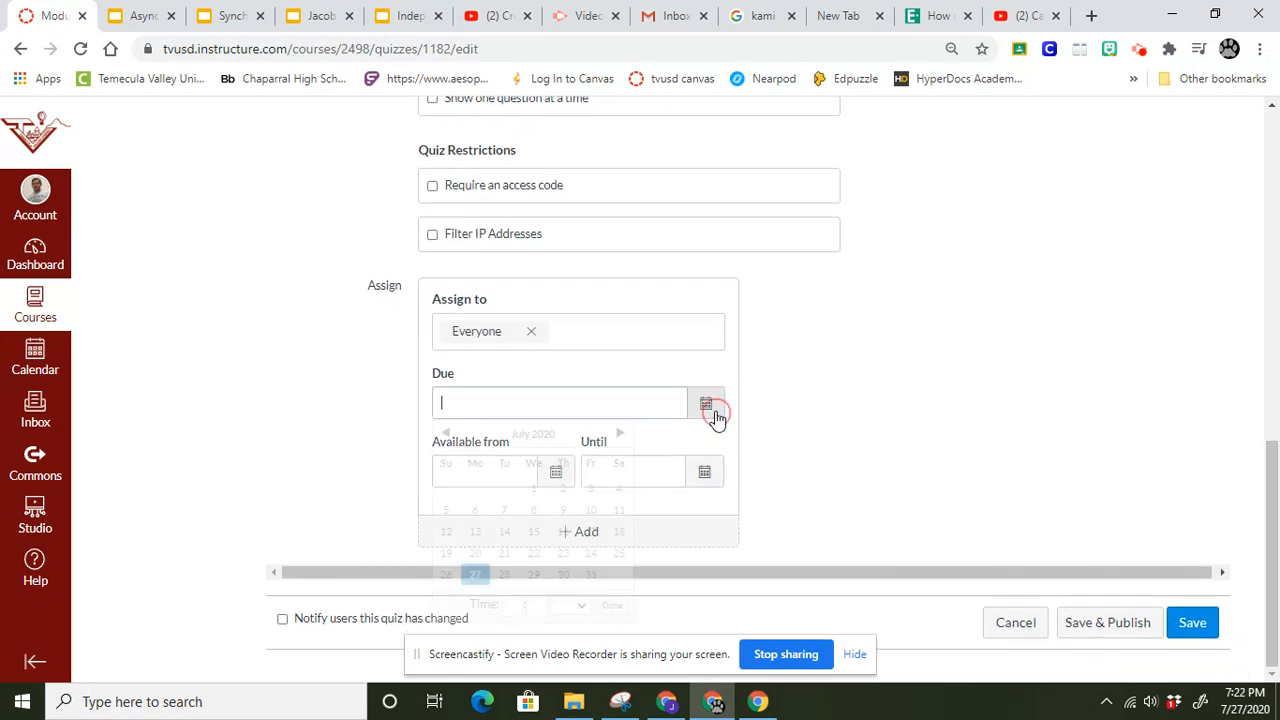
click(504, 575)
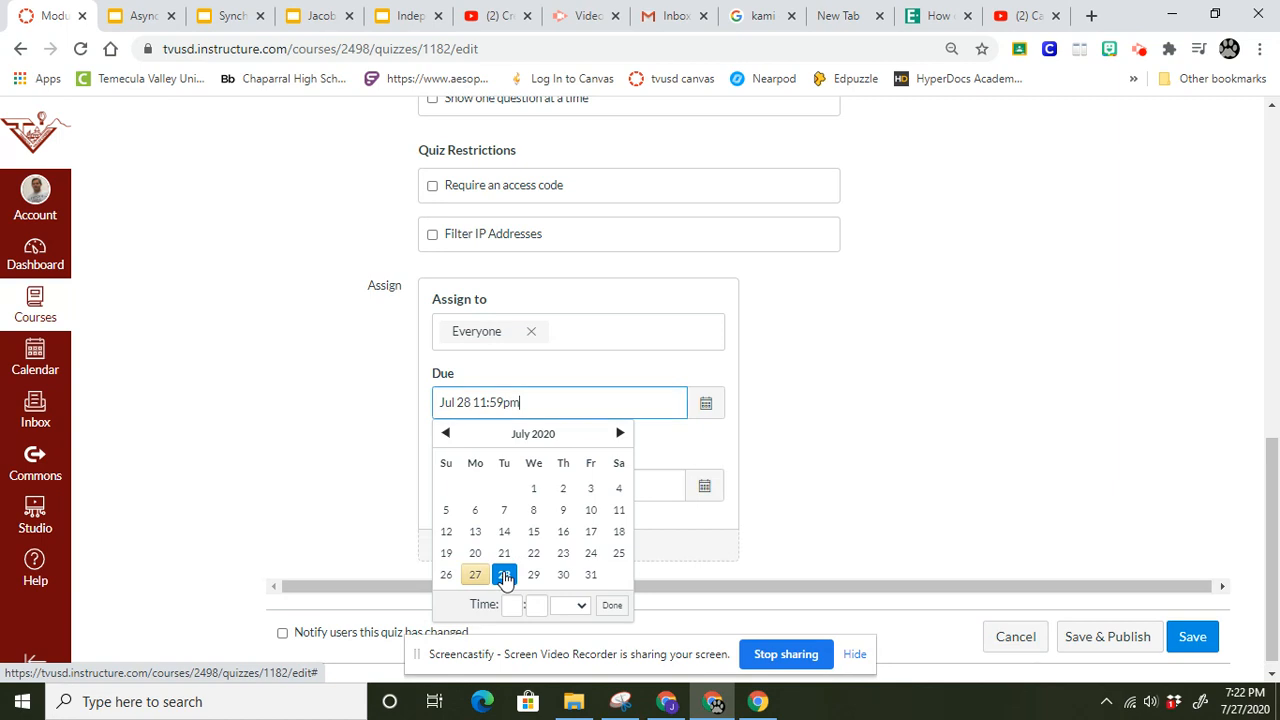
click(812, 492)
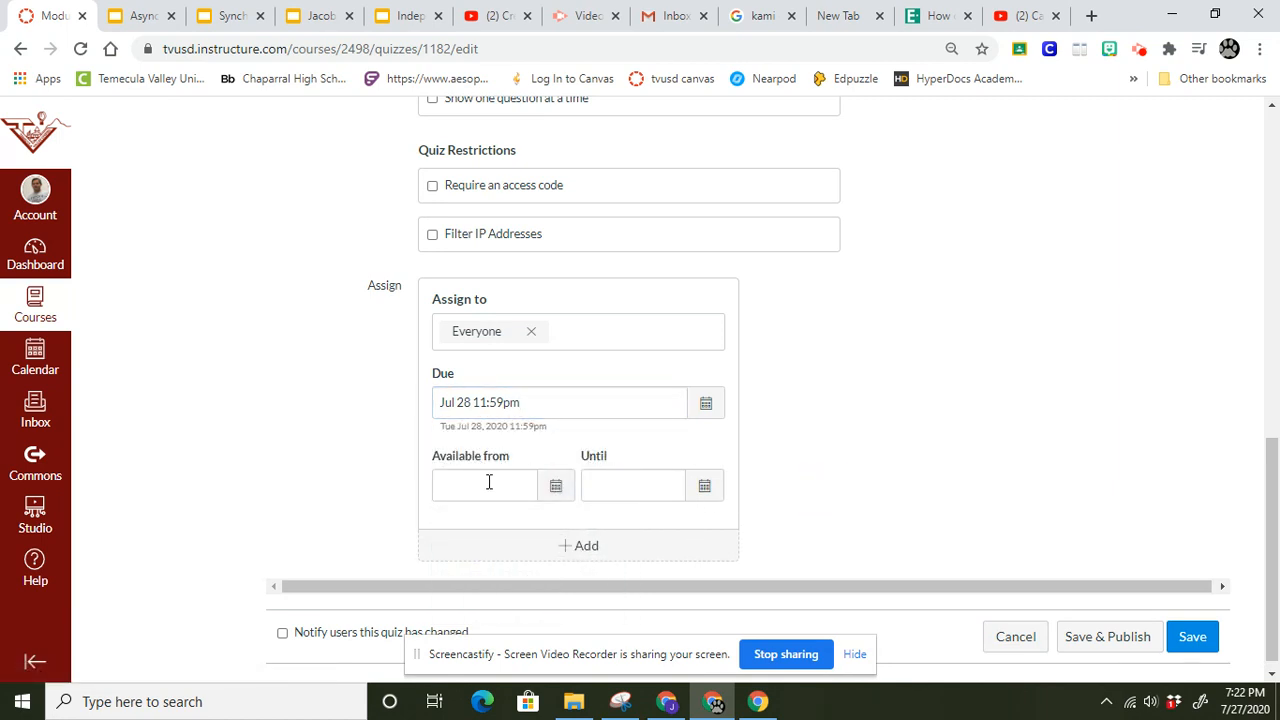
click(551, 491)
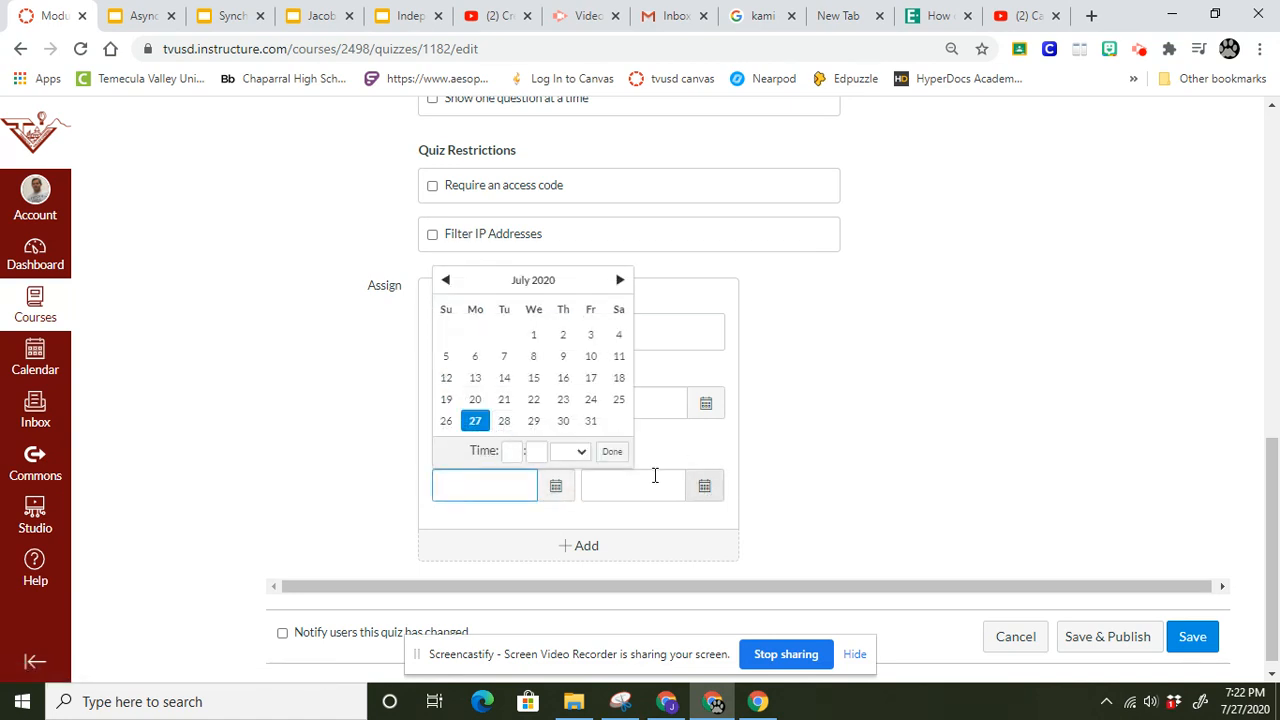
click(948, 395)
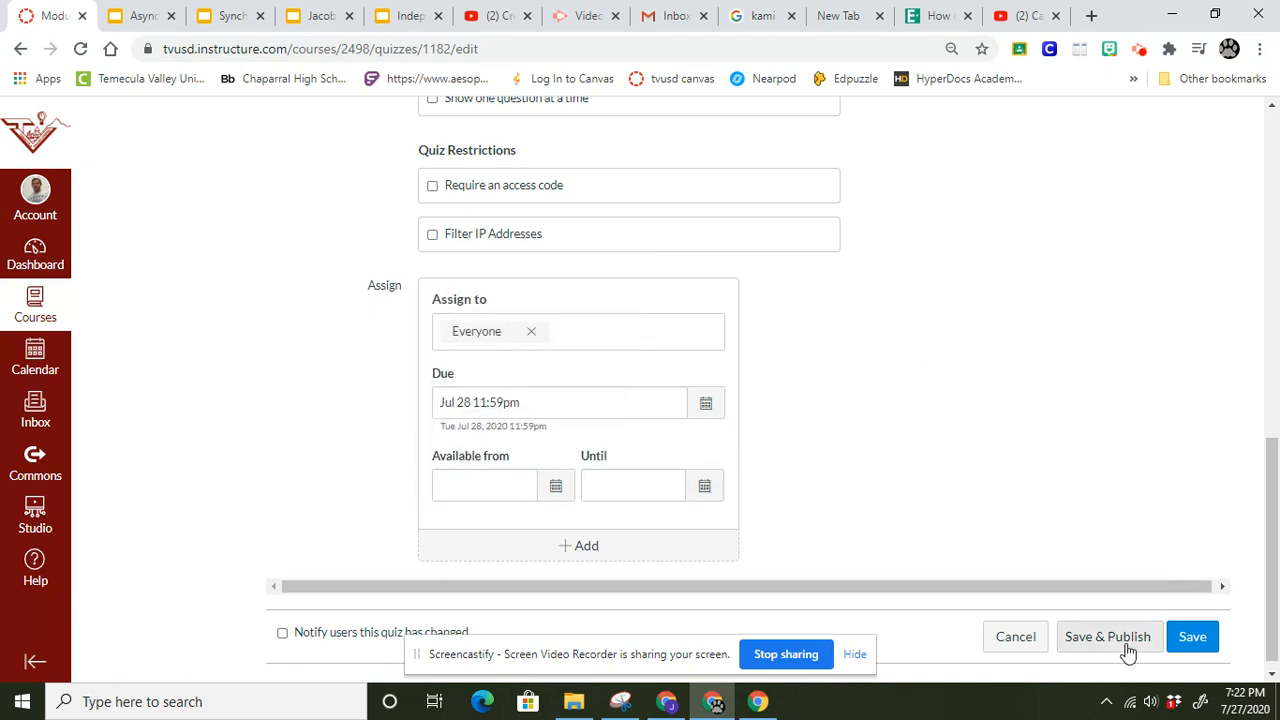
Add a new question to the quiz and set its type to Multiple Choice.
drag(1272, 550, 1243, 257)
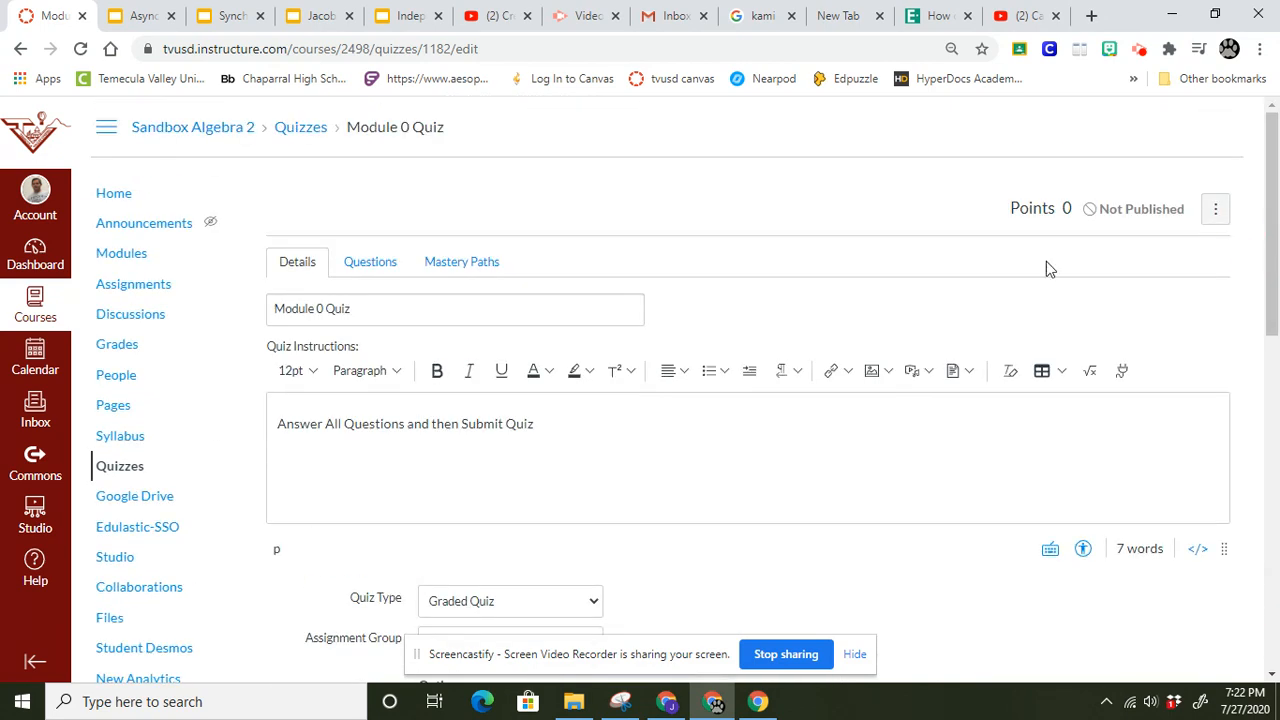
click(372, 263)
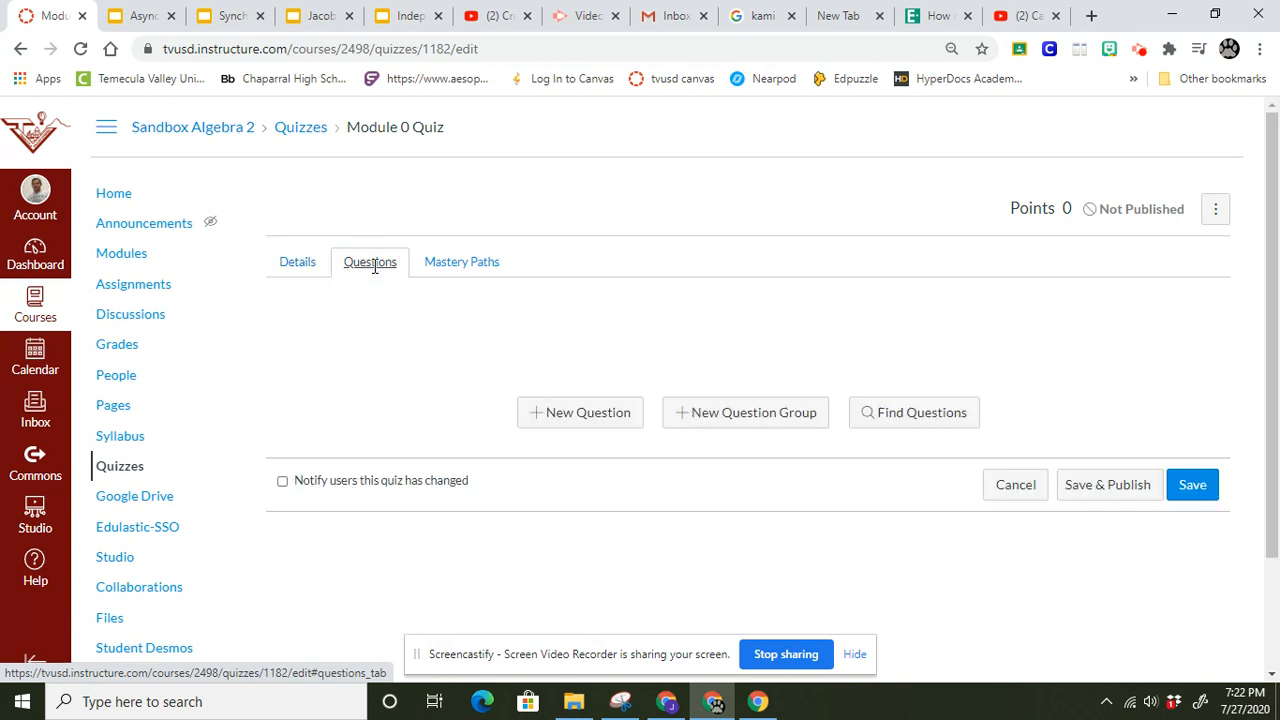
click(560, 418)
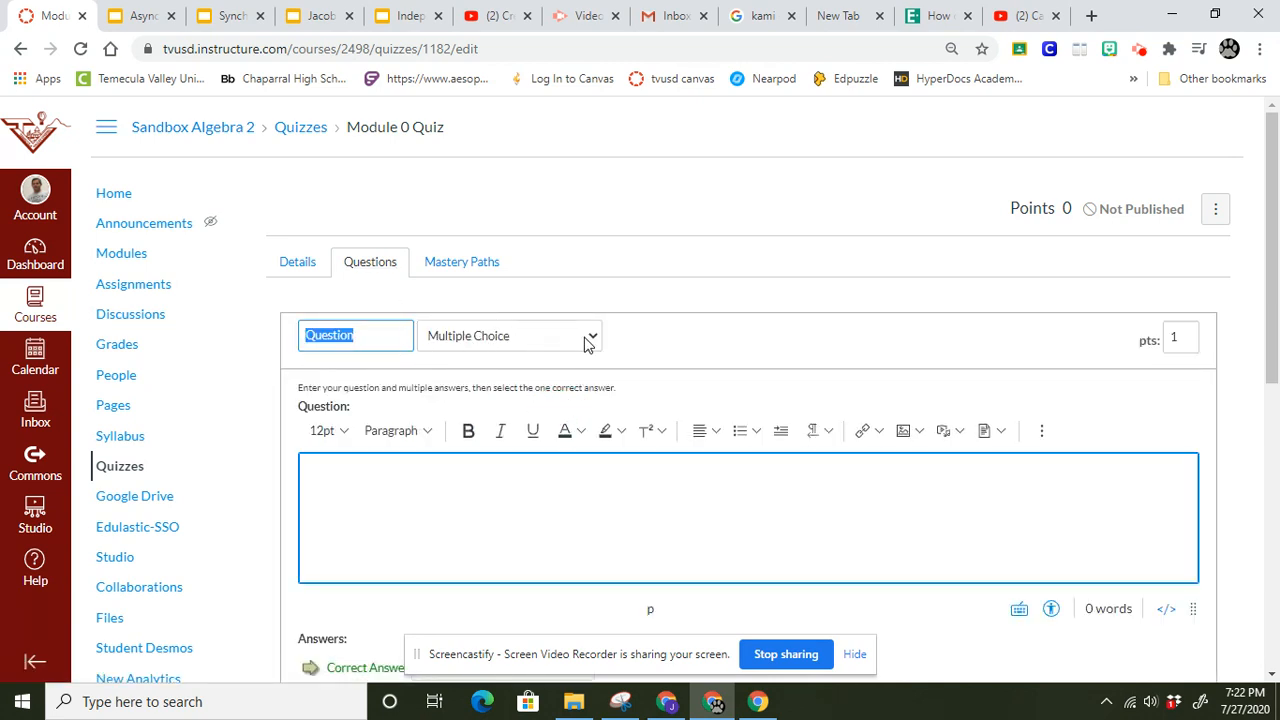
click(587, 341)
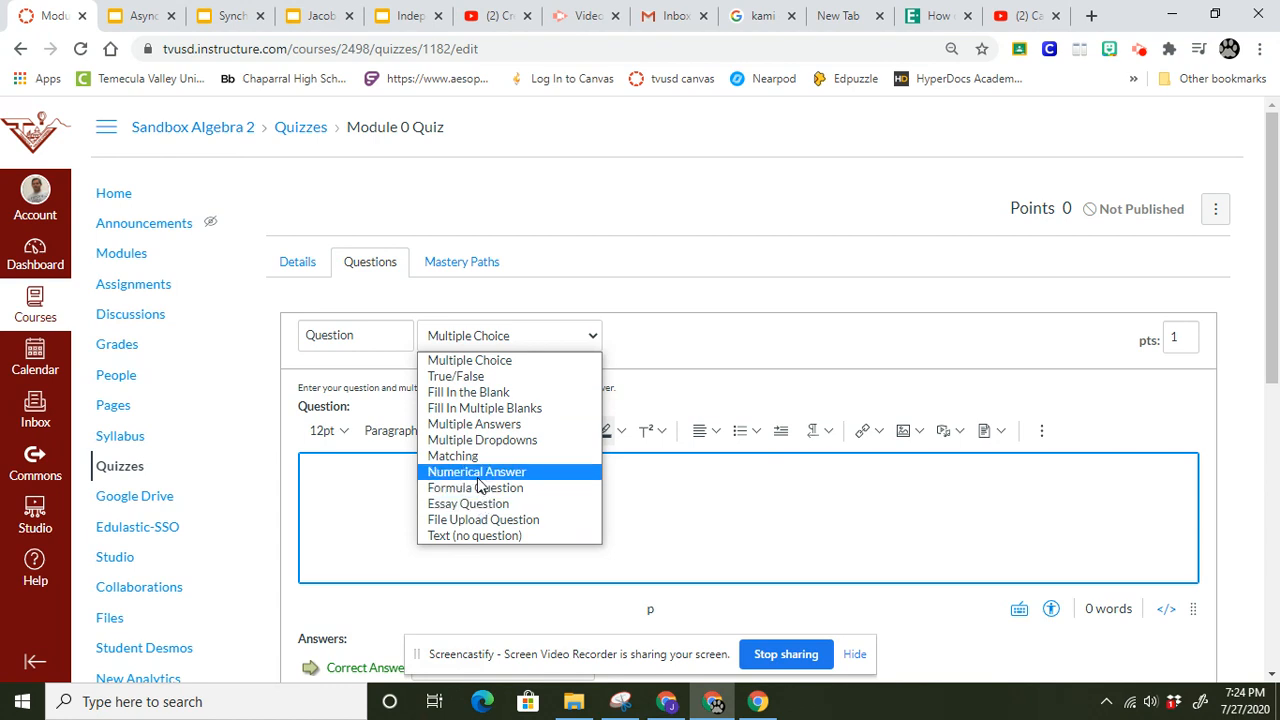
click(478, 362)
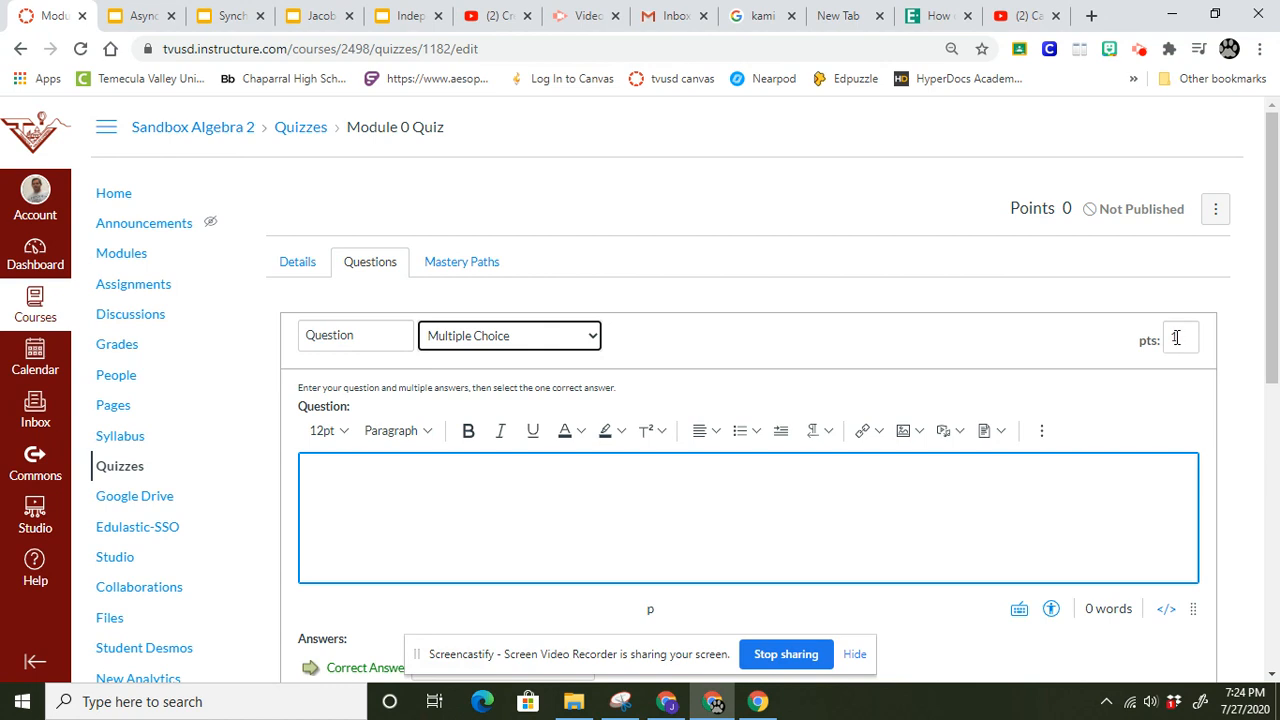
Write the question text "Solve" followed by an inserted equation x^2 = 50.
click(380, 490)
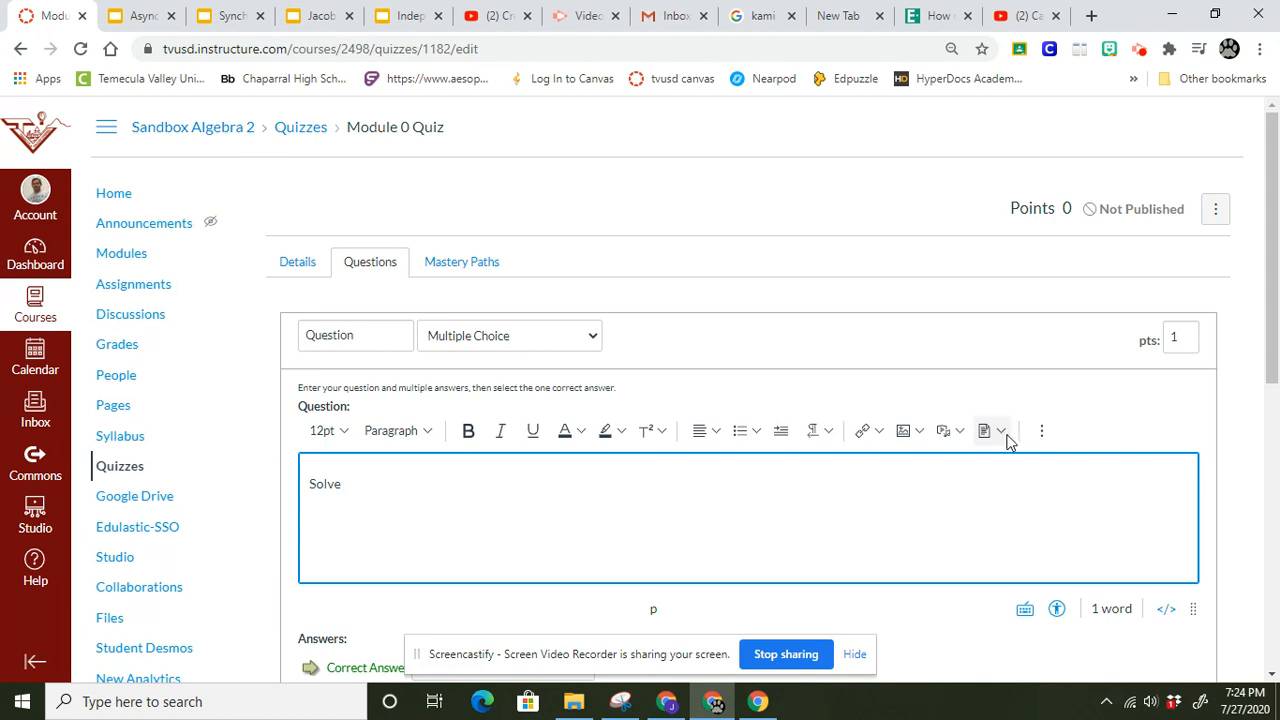
click(1041, 432)
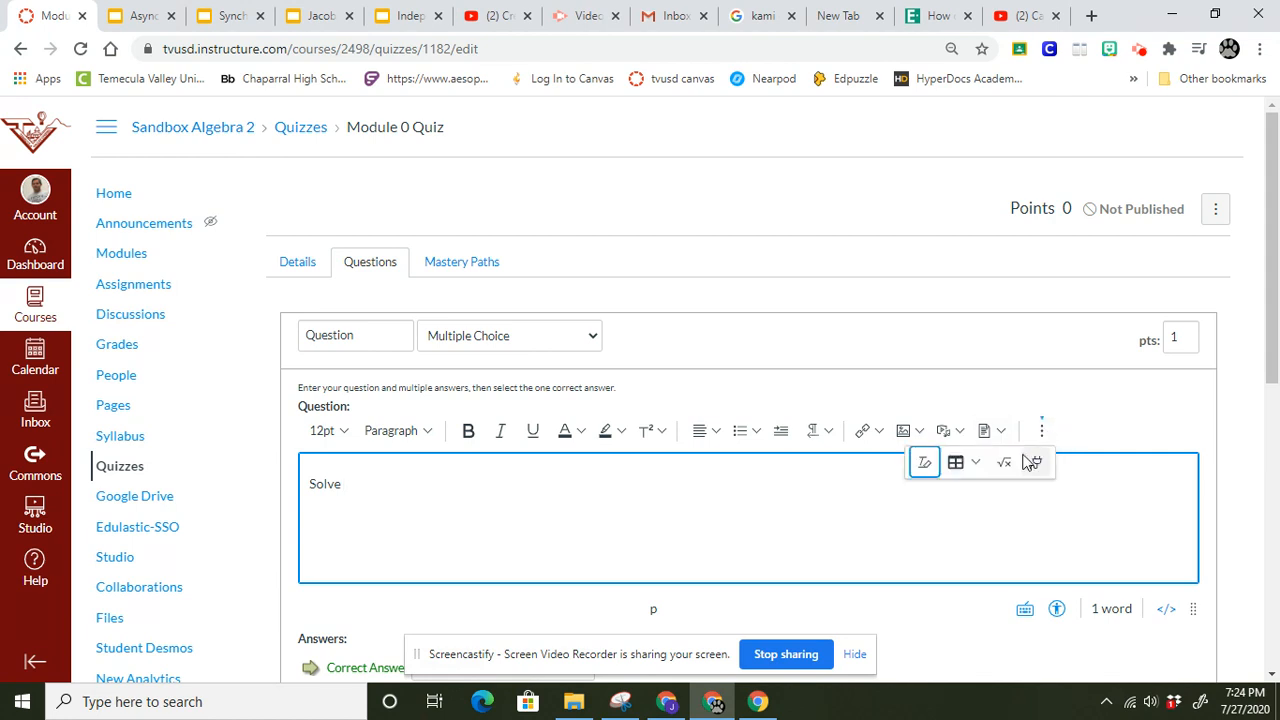
click(1003, 464)
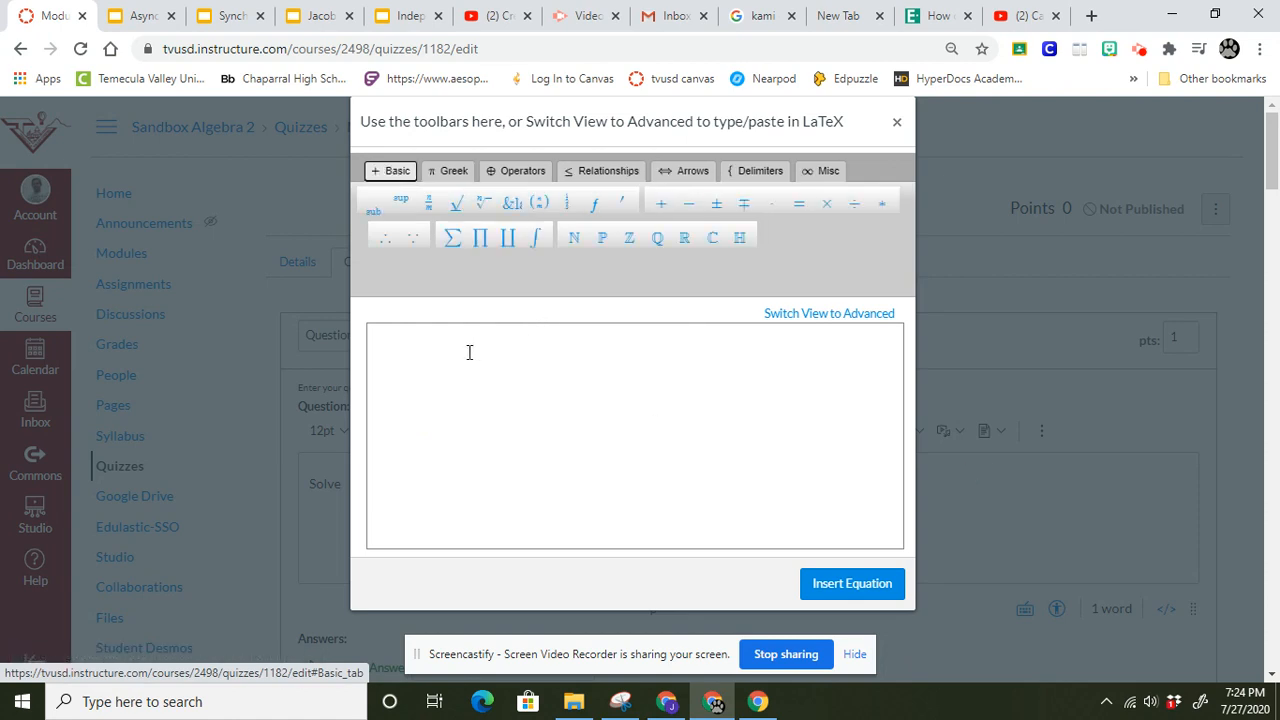
click(384, 350)
text(x^2)
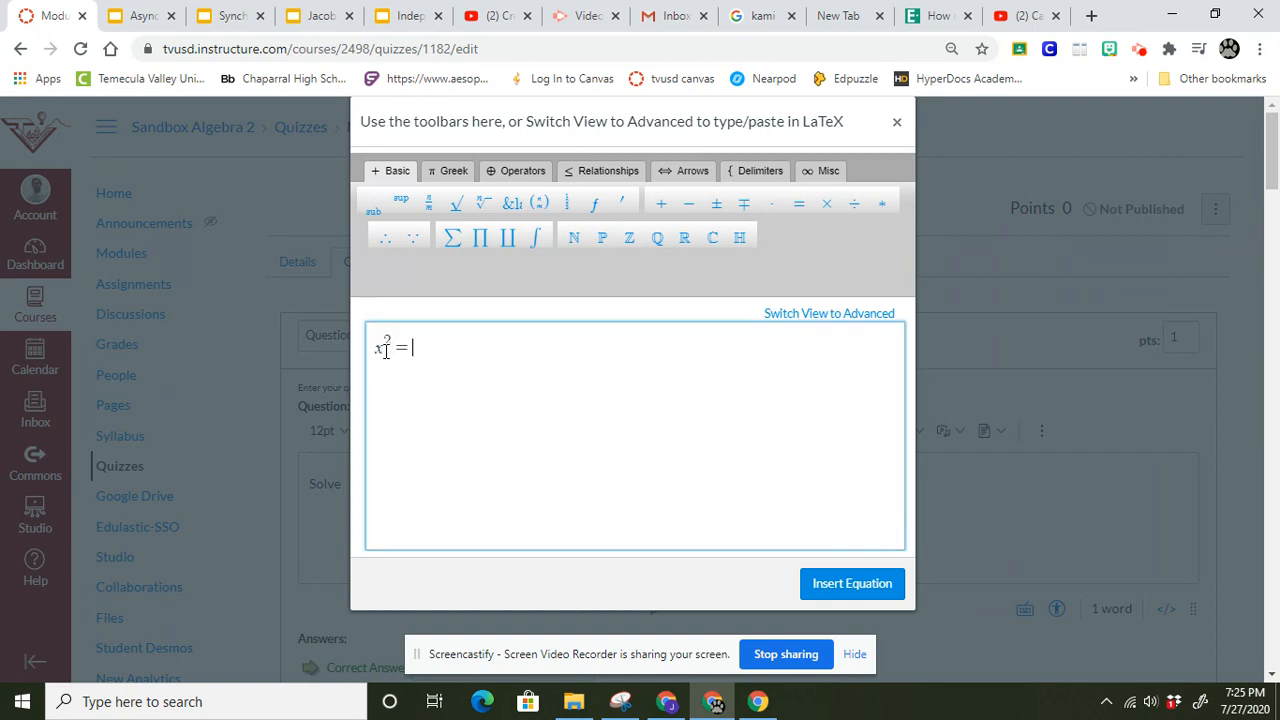
text(=50)
click(838, 585)
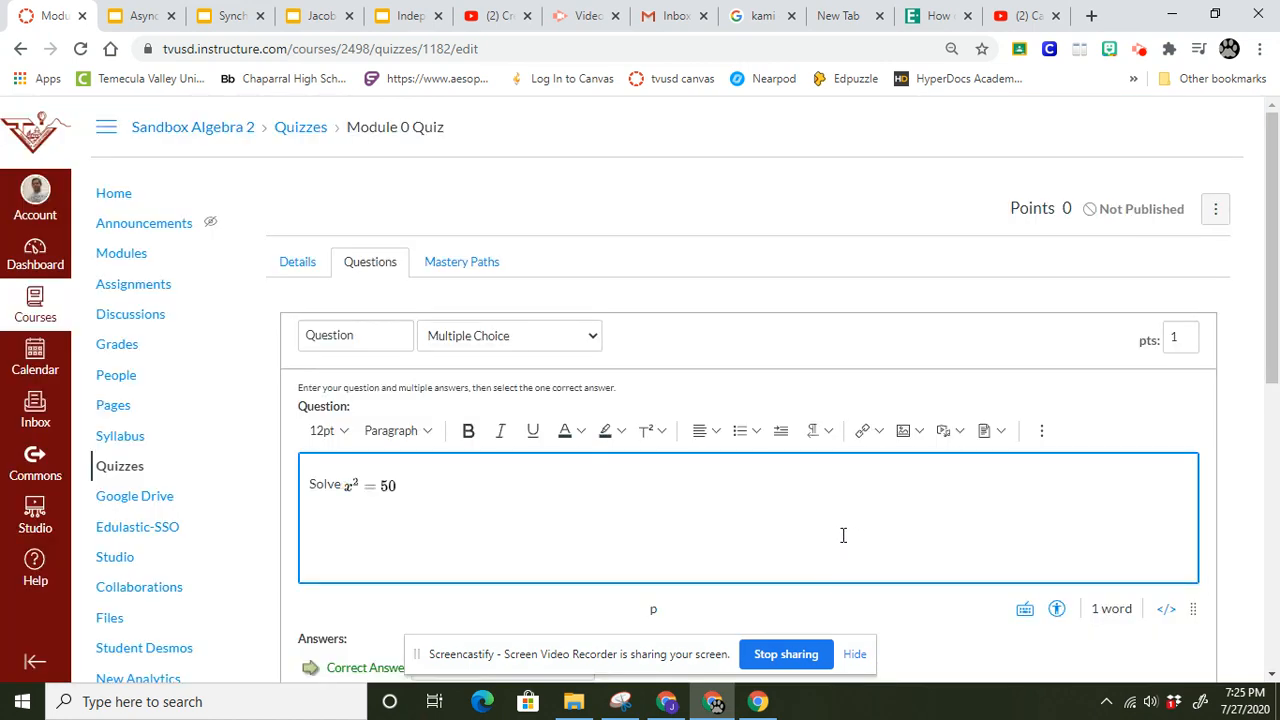
Enter the equation ±5√2 as the question's correct answer using the rich content equation editor.
scroll(1275, 372, down, 2)
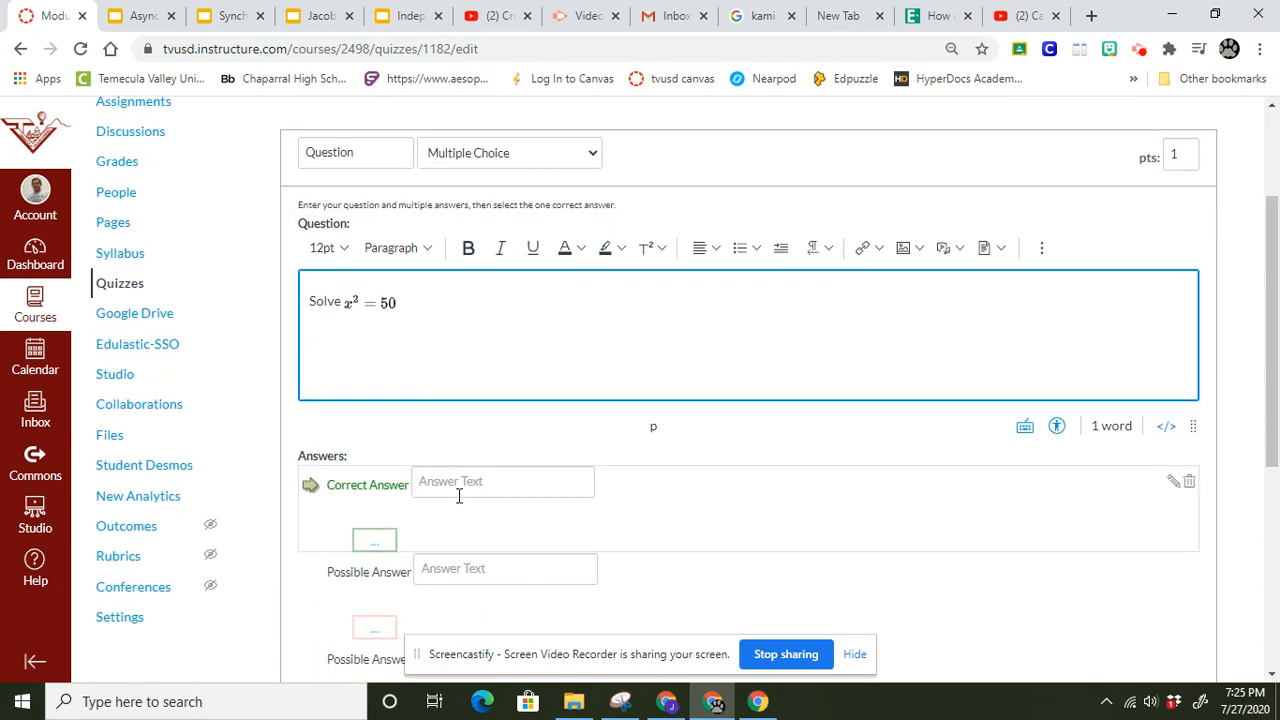
click(459, 485)
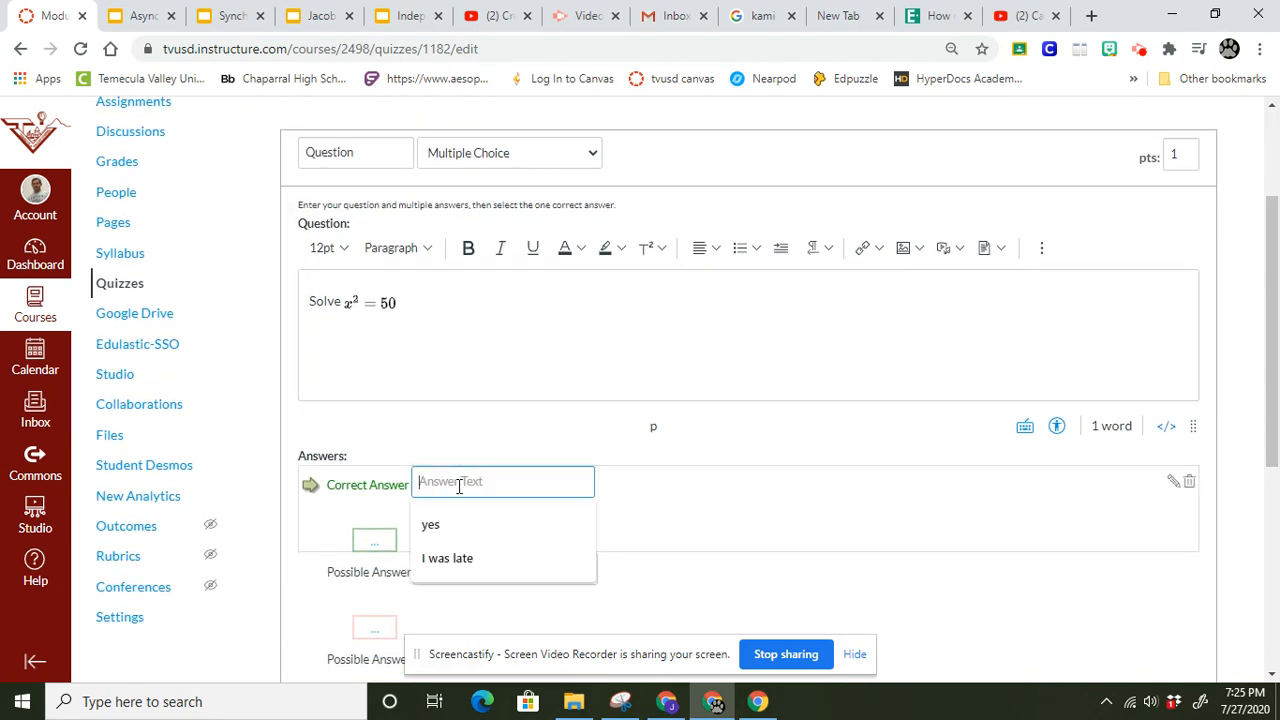
click(1174, 484)
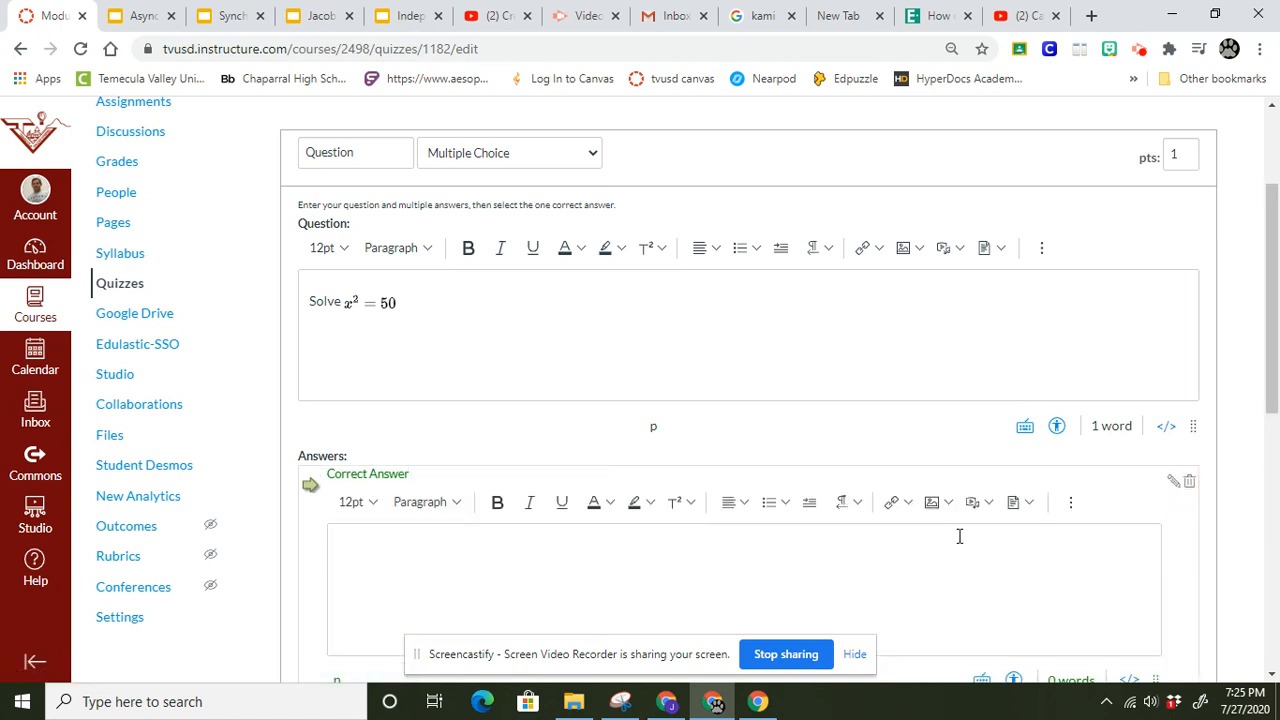
click(1070, 502)
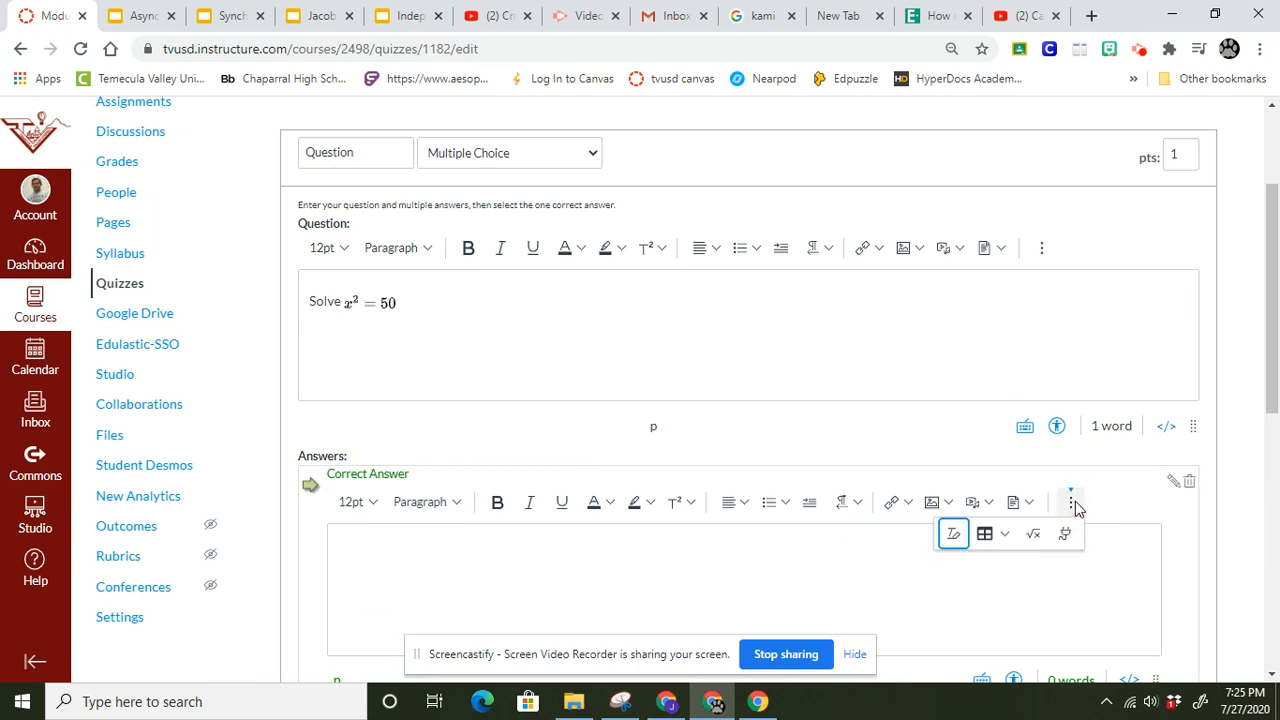
click(1035, 535)
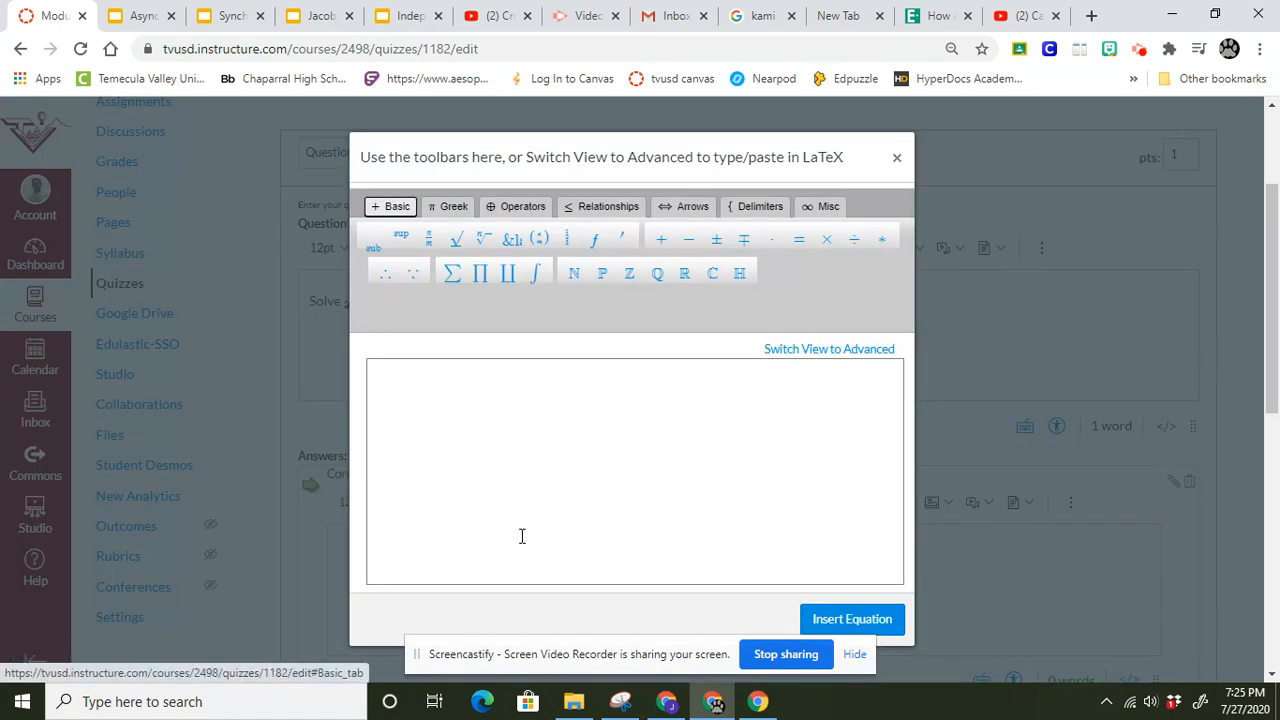
click(410, 385)
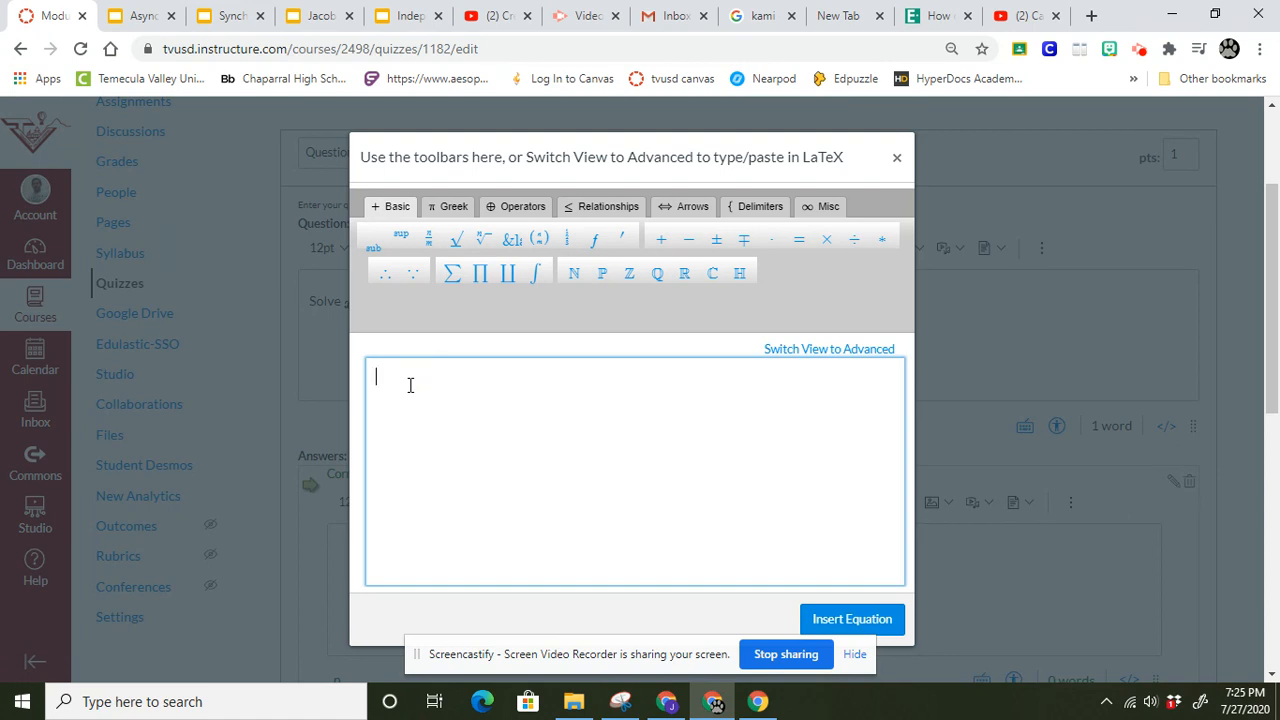
click(716, 241)
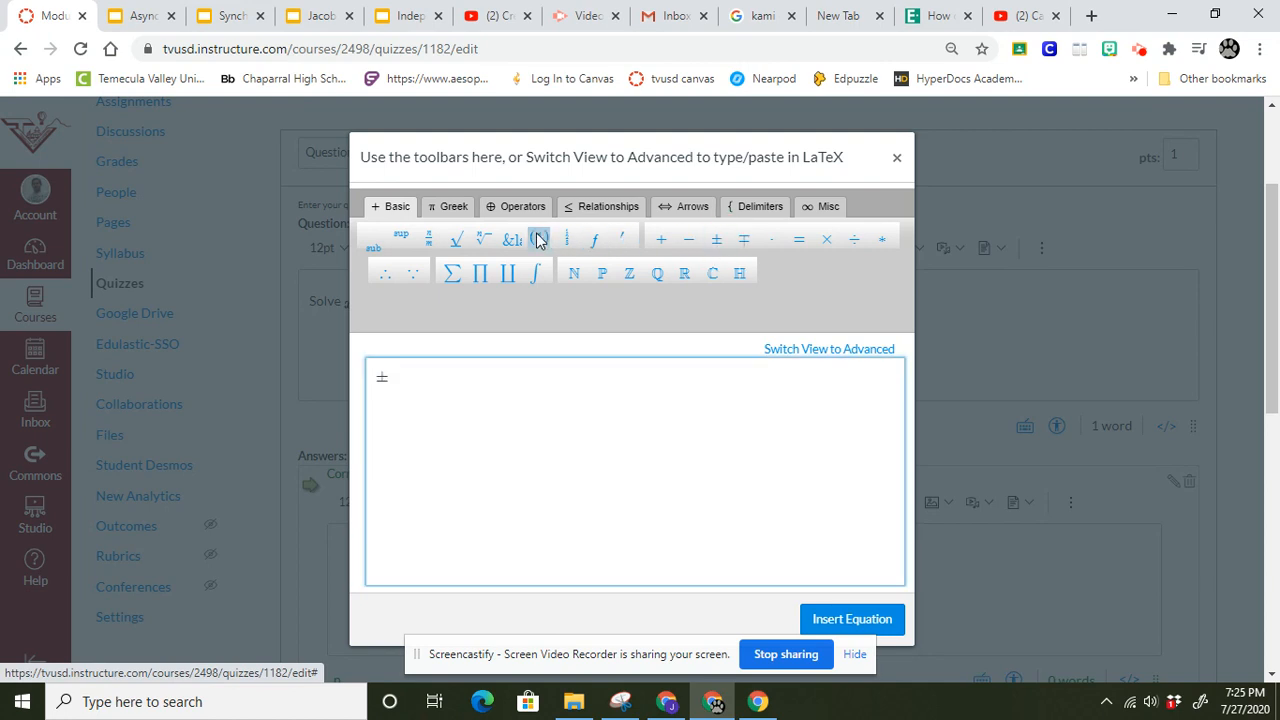
text(5)
click(462, 233)
text(2)
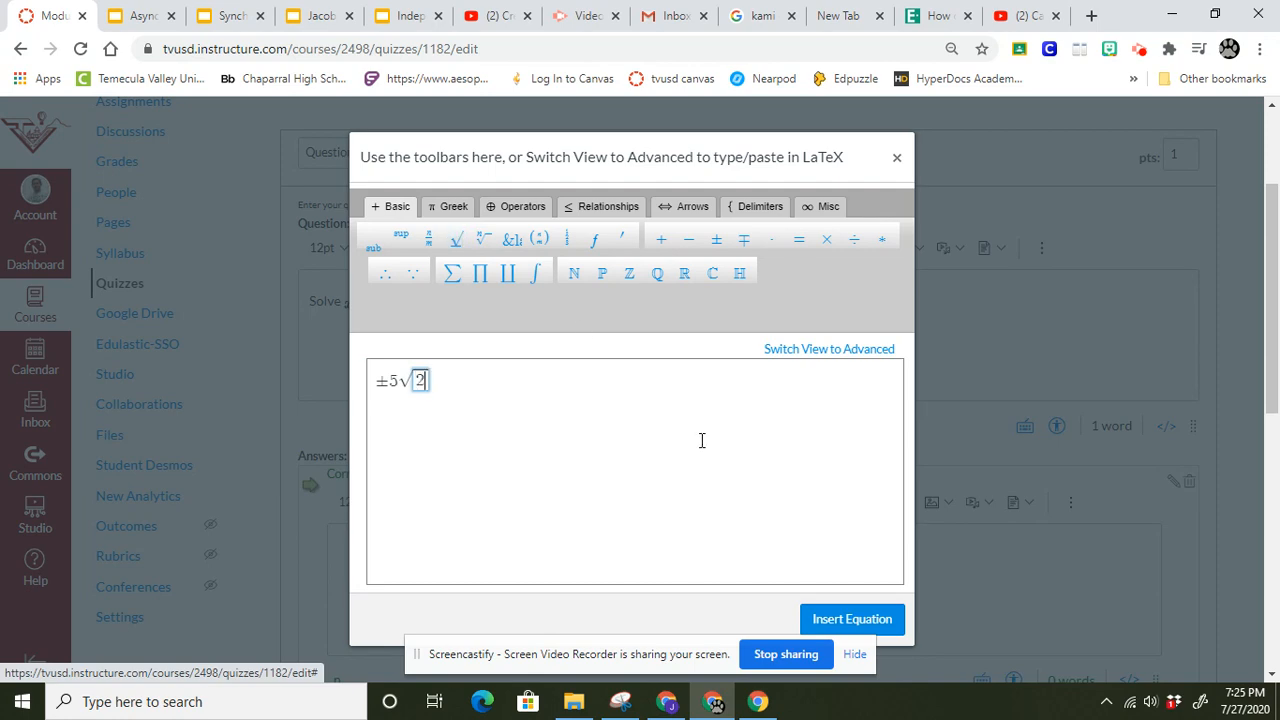
click(818, 622)
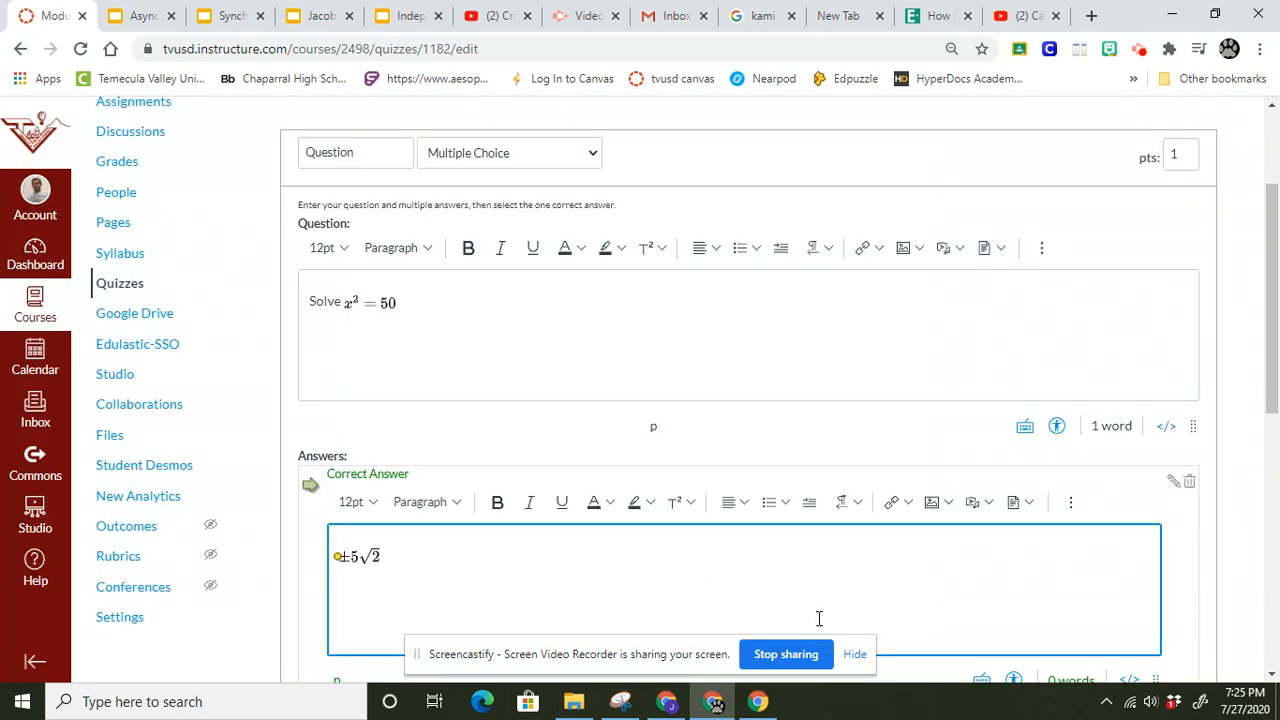
Enter the equation ±2√5 as the first possible wrong answer.
drag(1277, 368, 1273, 480)
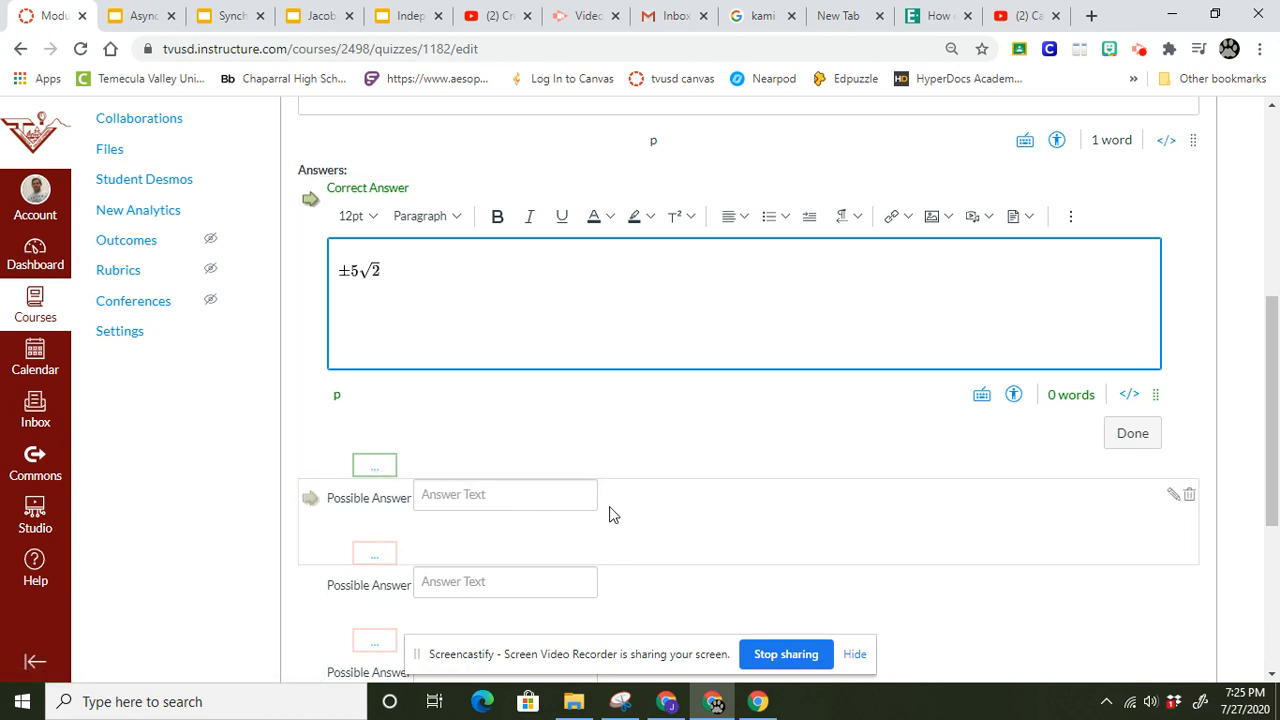
drag(1273, 453, 1273, 505)
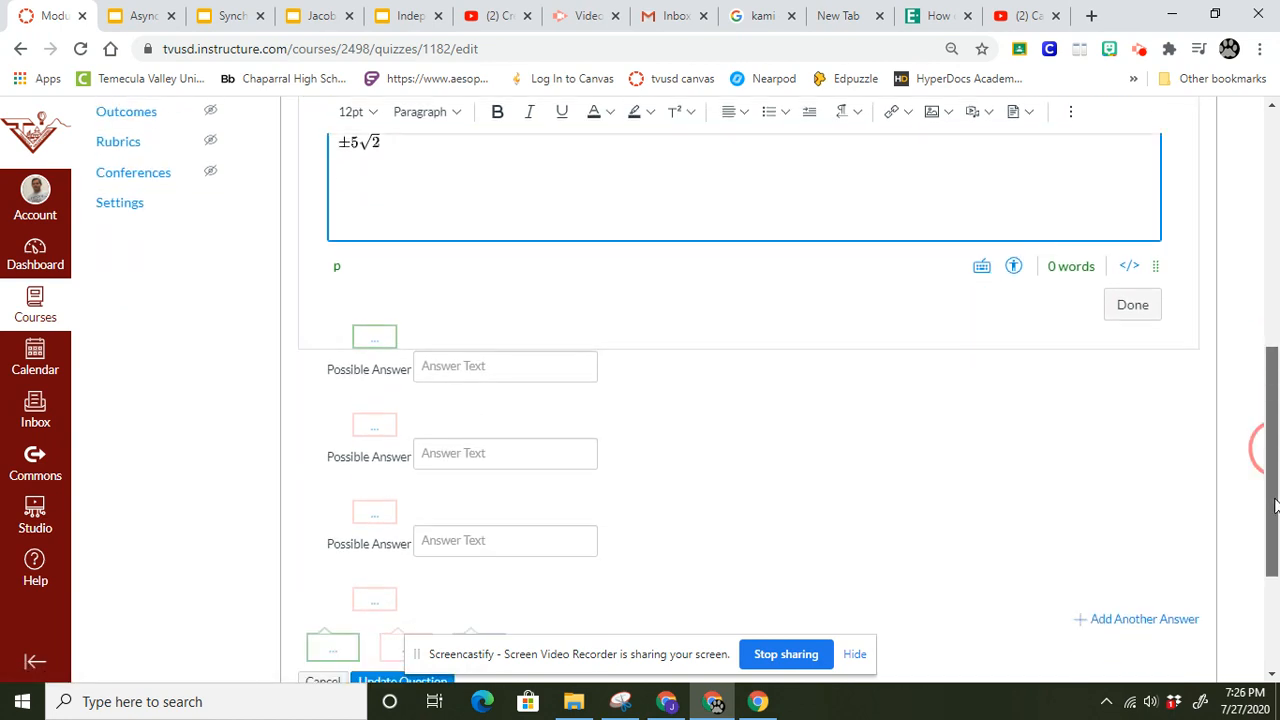
click(493, 366)
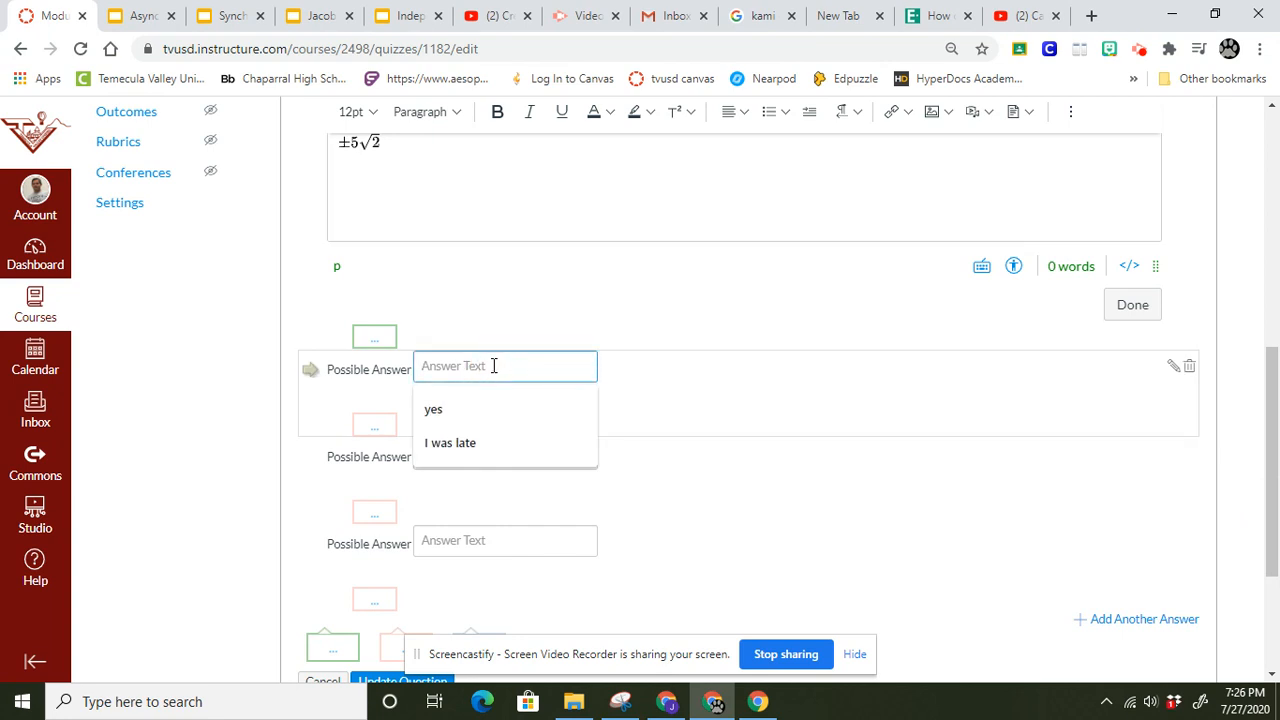
click(1172, 368)
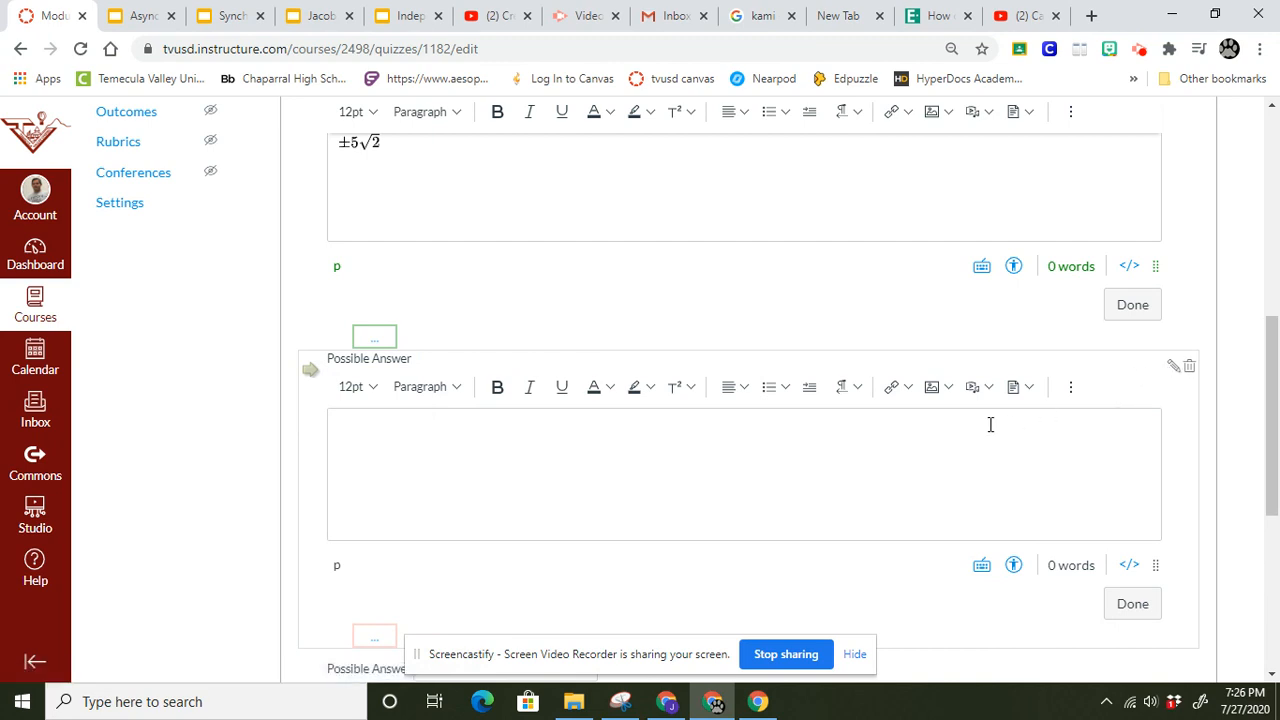
click(1069, 393)
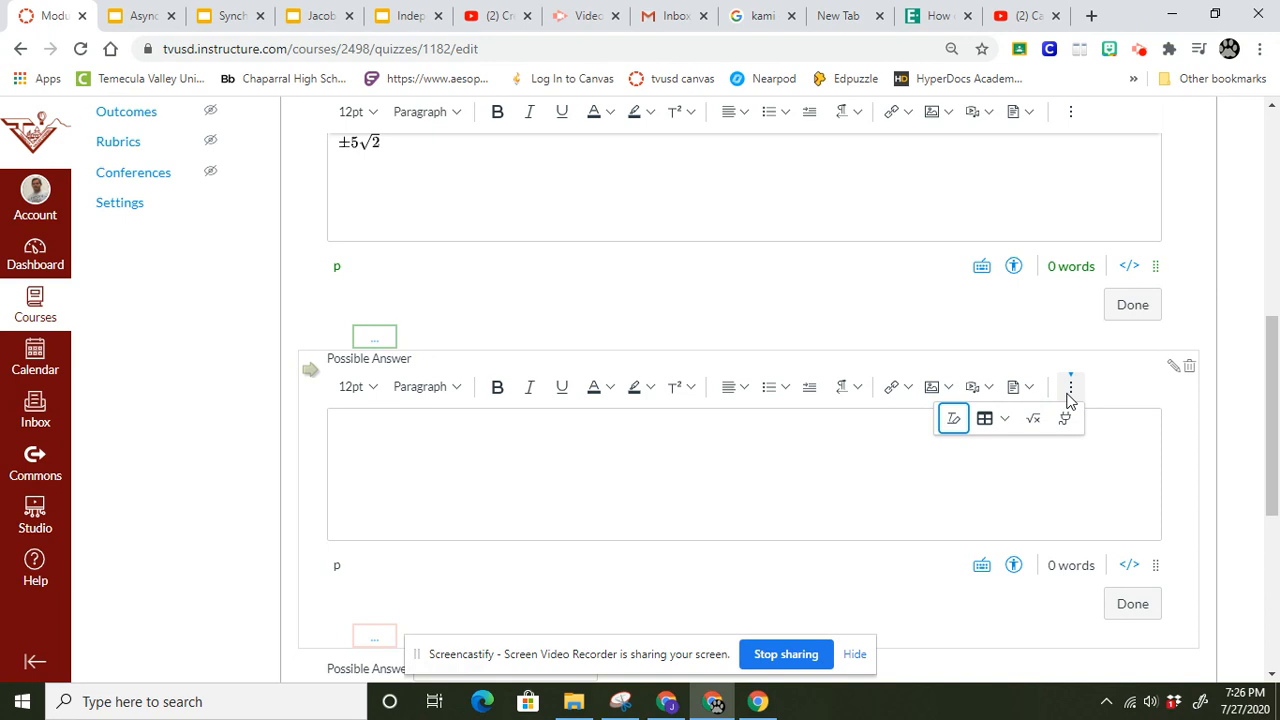
click(1036, 420)
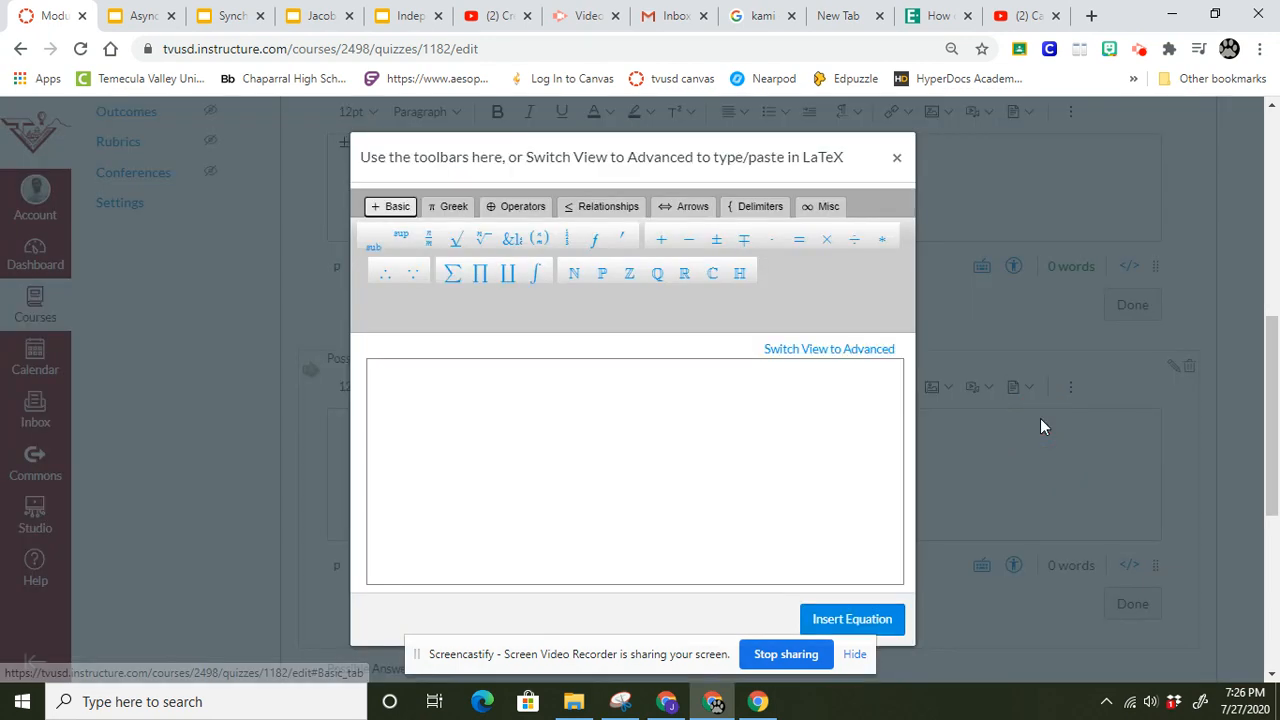
click(717, 240)
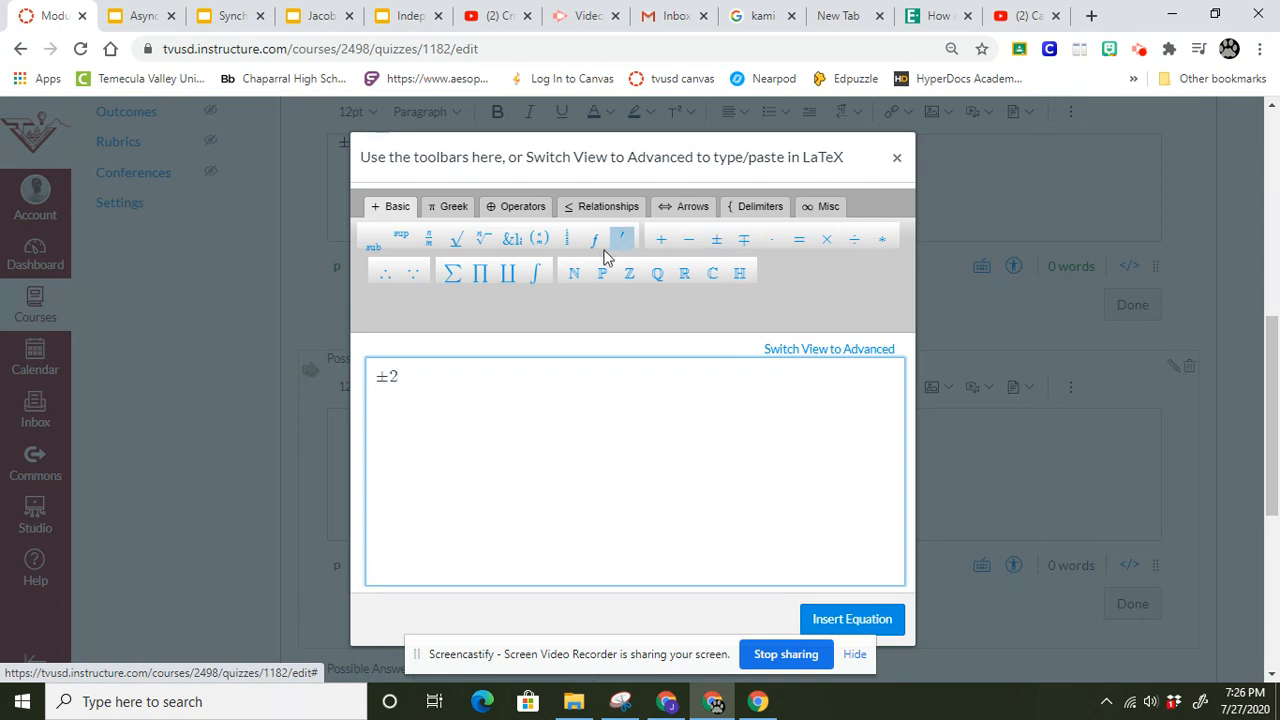
click(457, 240)
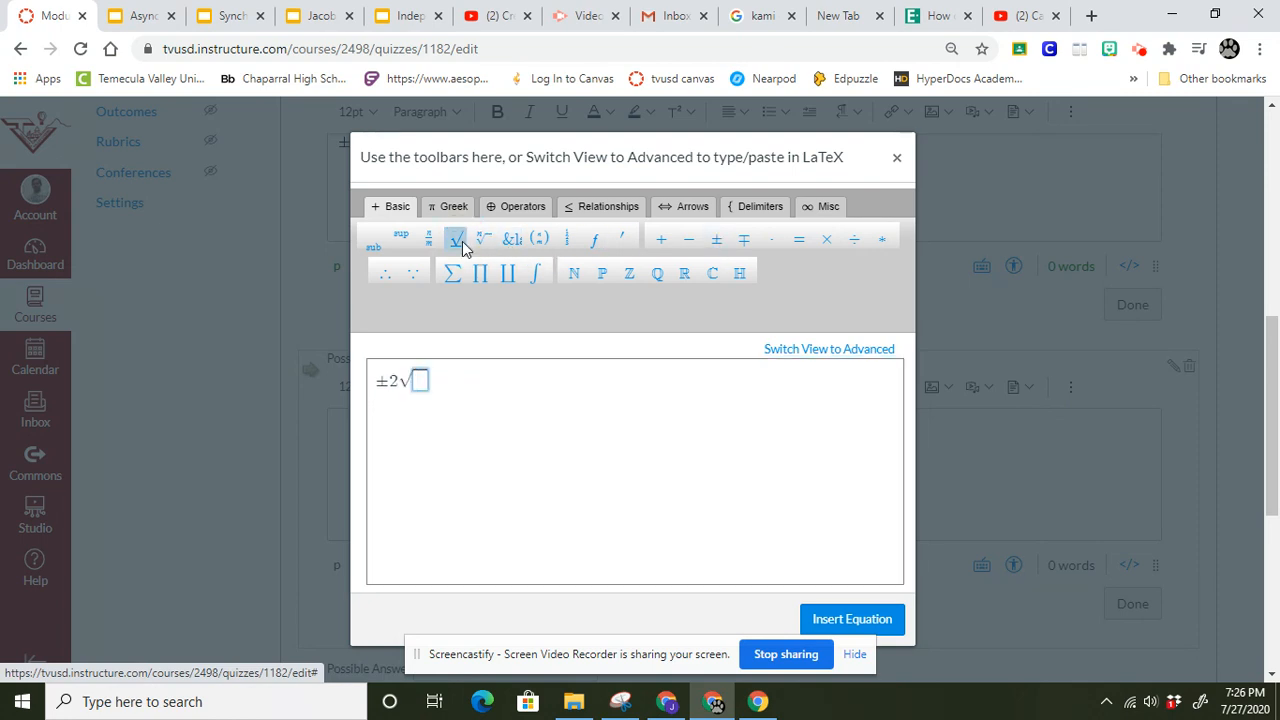
text(3)
click(875, 626)
Fill the two remaining possible answers with 7 and 25, and update the question.
drag(1277, 414, 1277, 484)
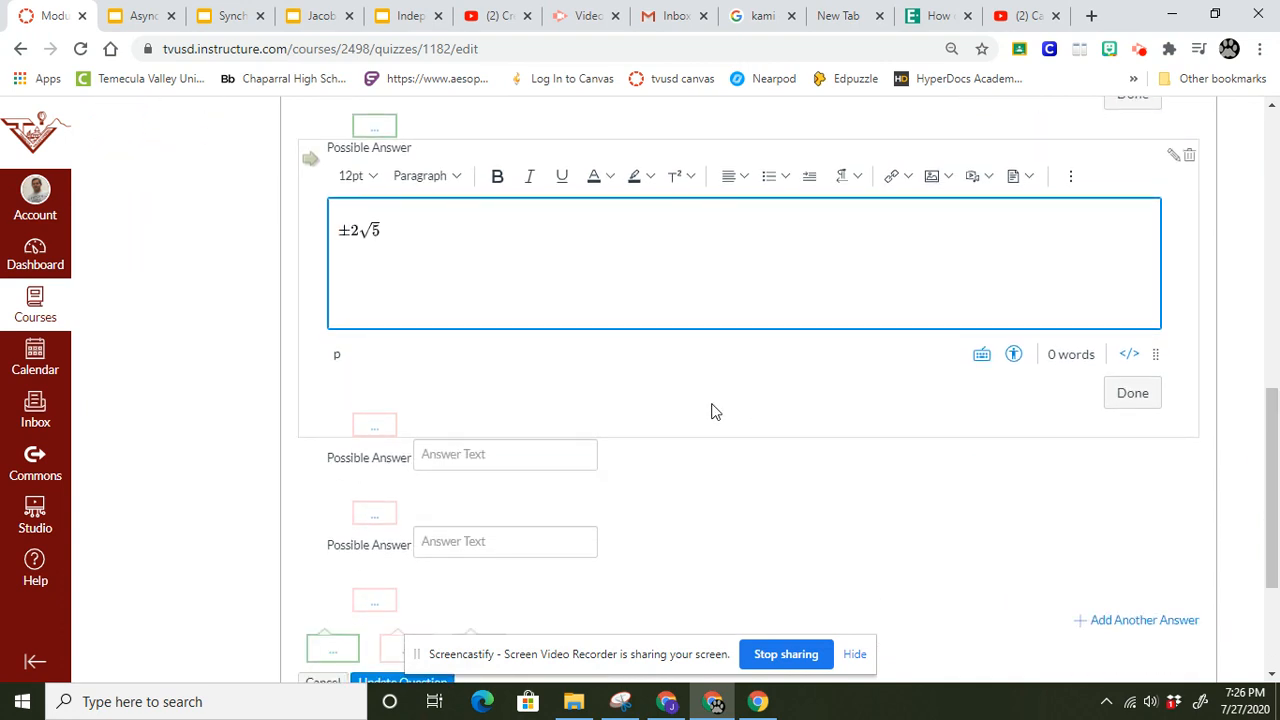
click(468, 452)
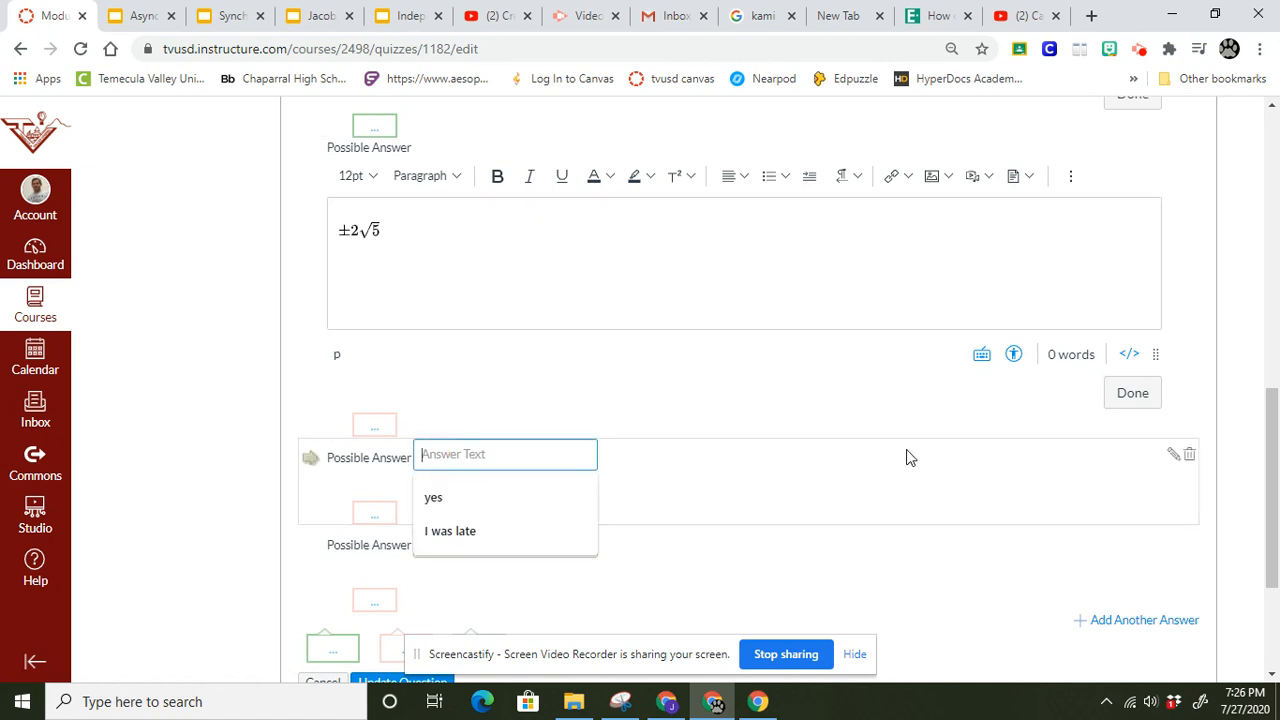
text(7)
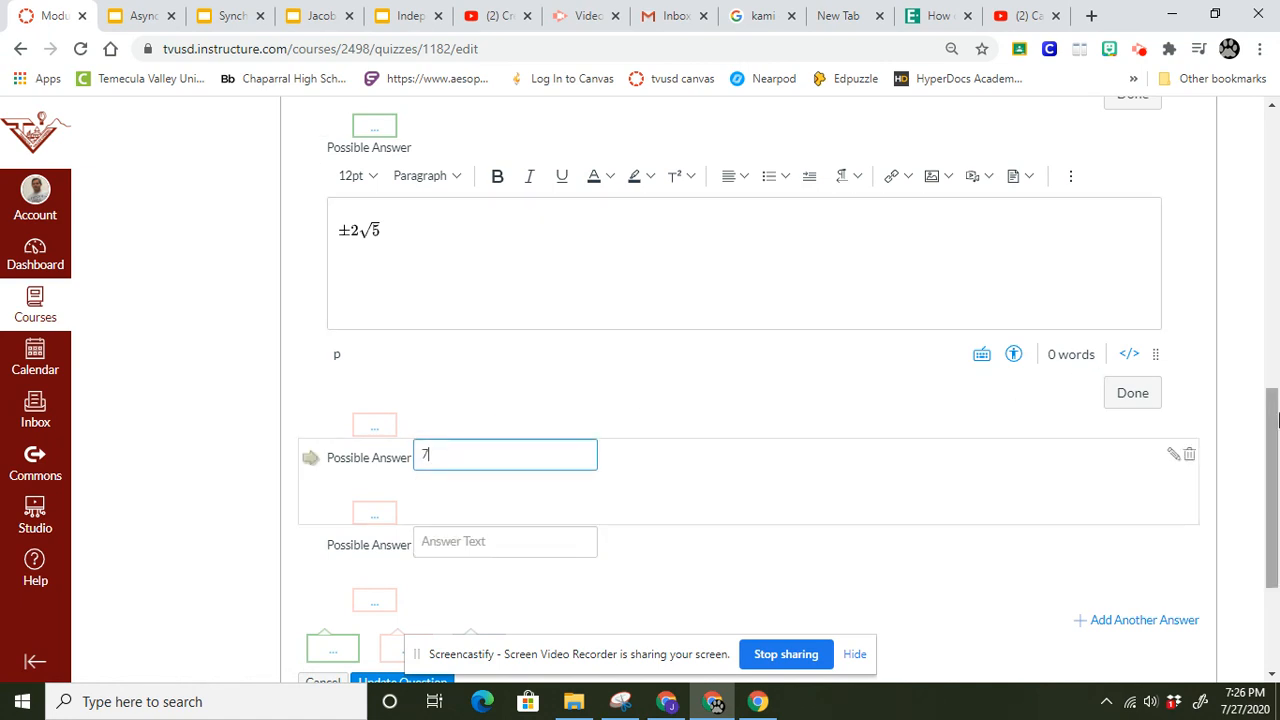
scroll(1268, 500, down, 2)
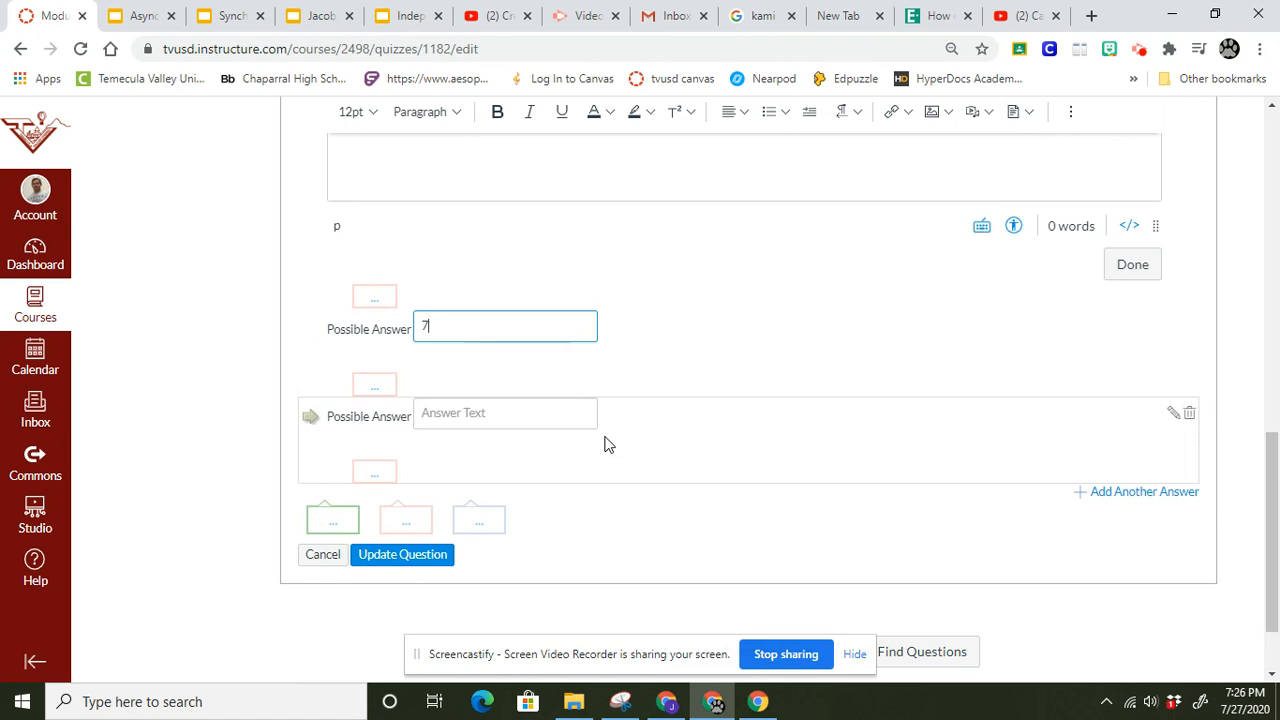
click(520, 423)
text(25)
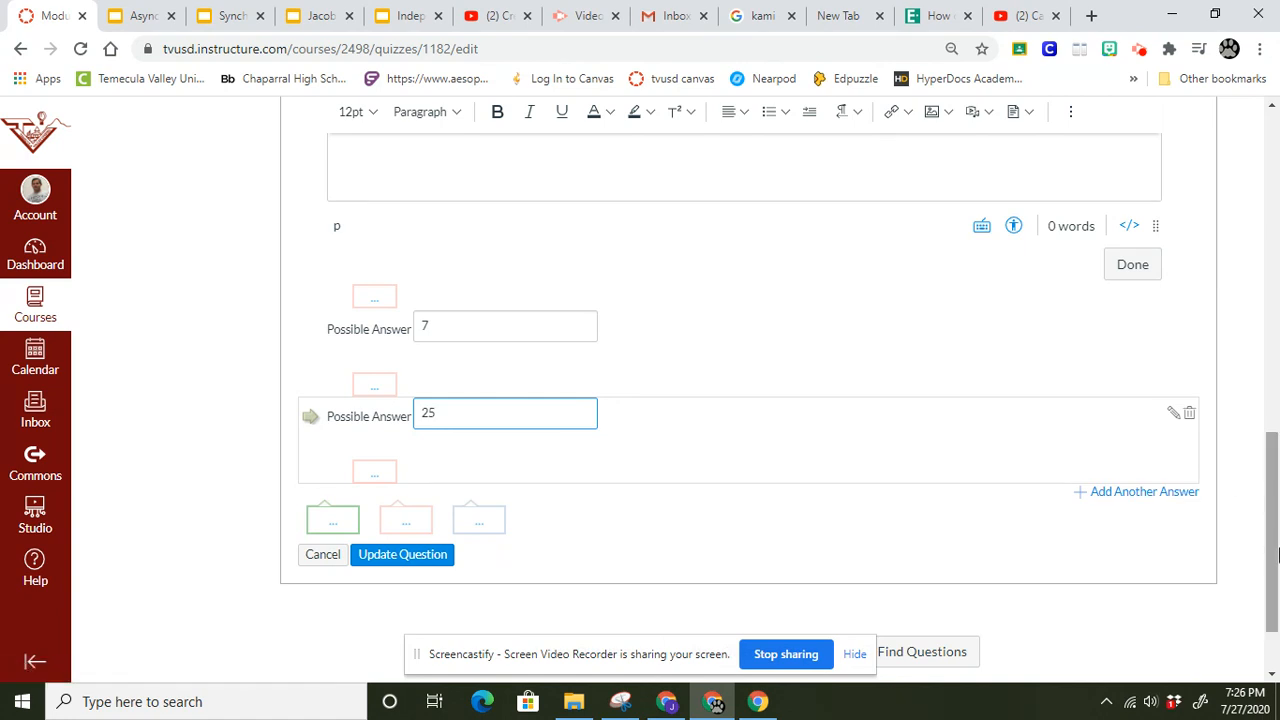
drag(1275, 555, 1268, 588)
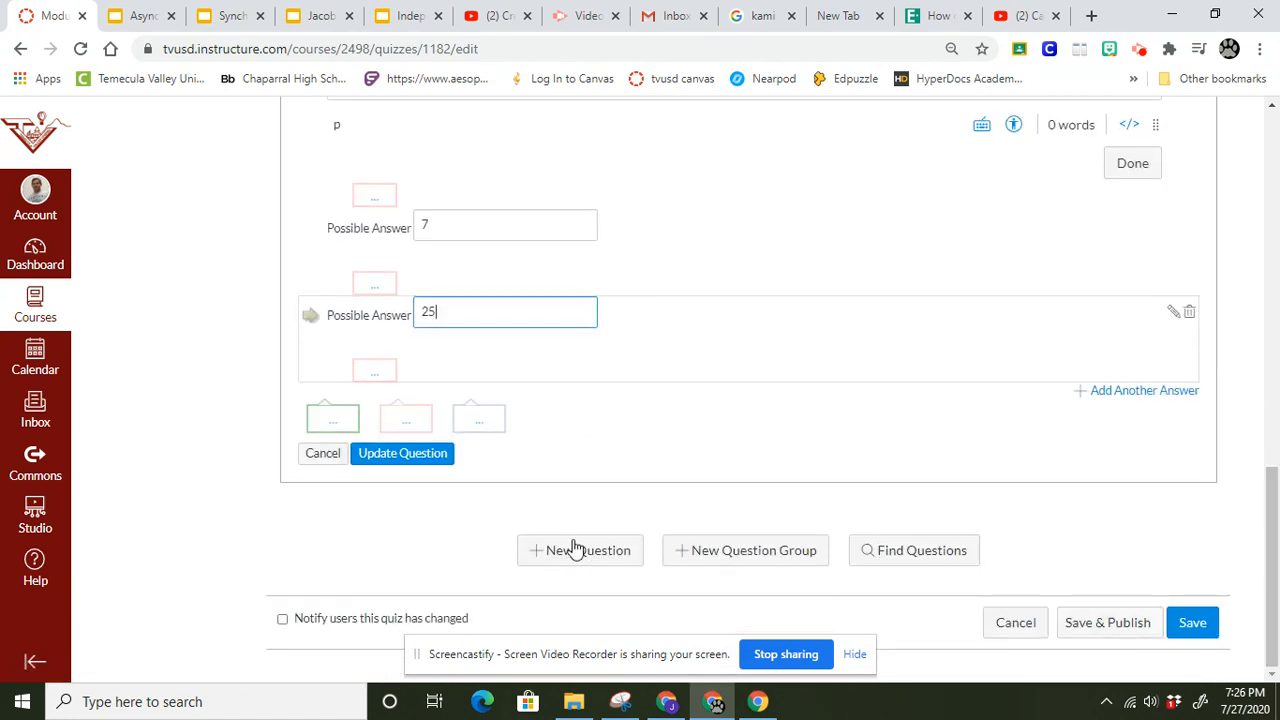
click(422, 458)
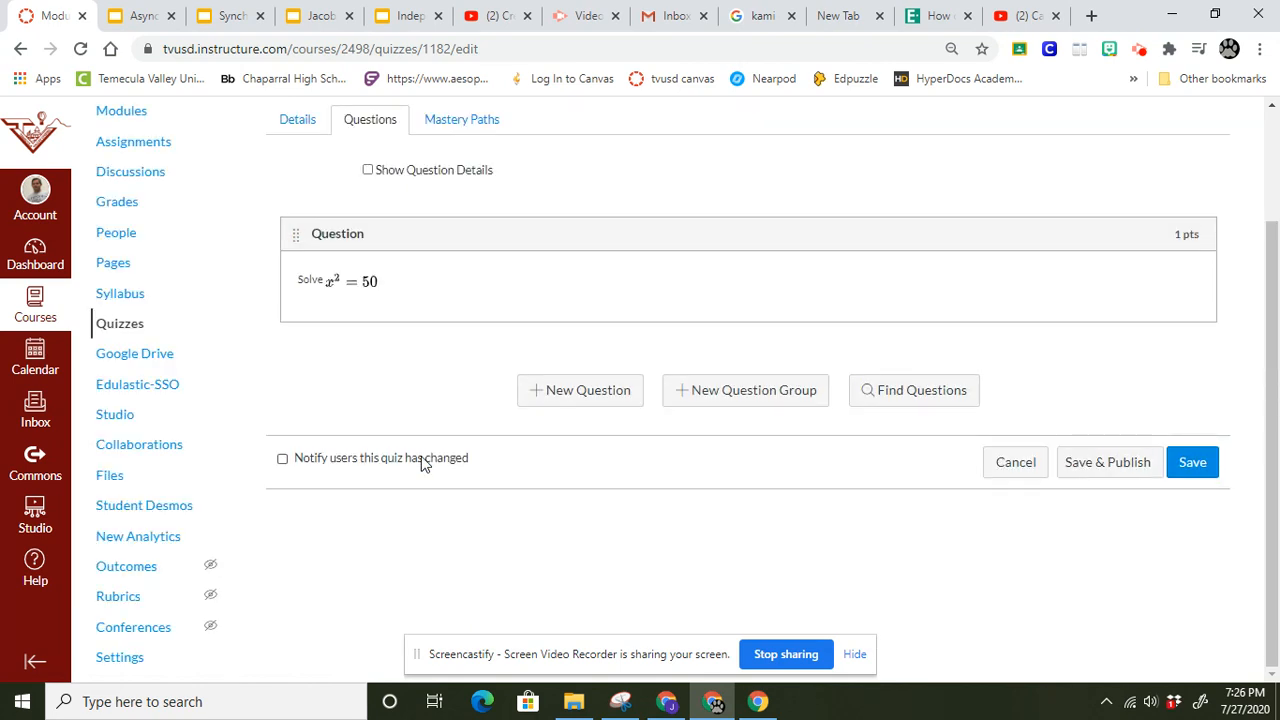
drag(1277, 492, 1270, 418)
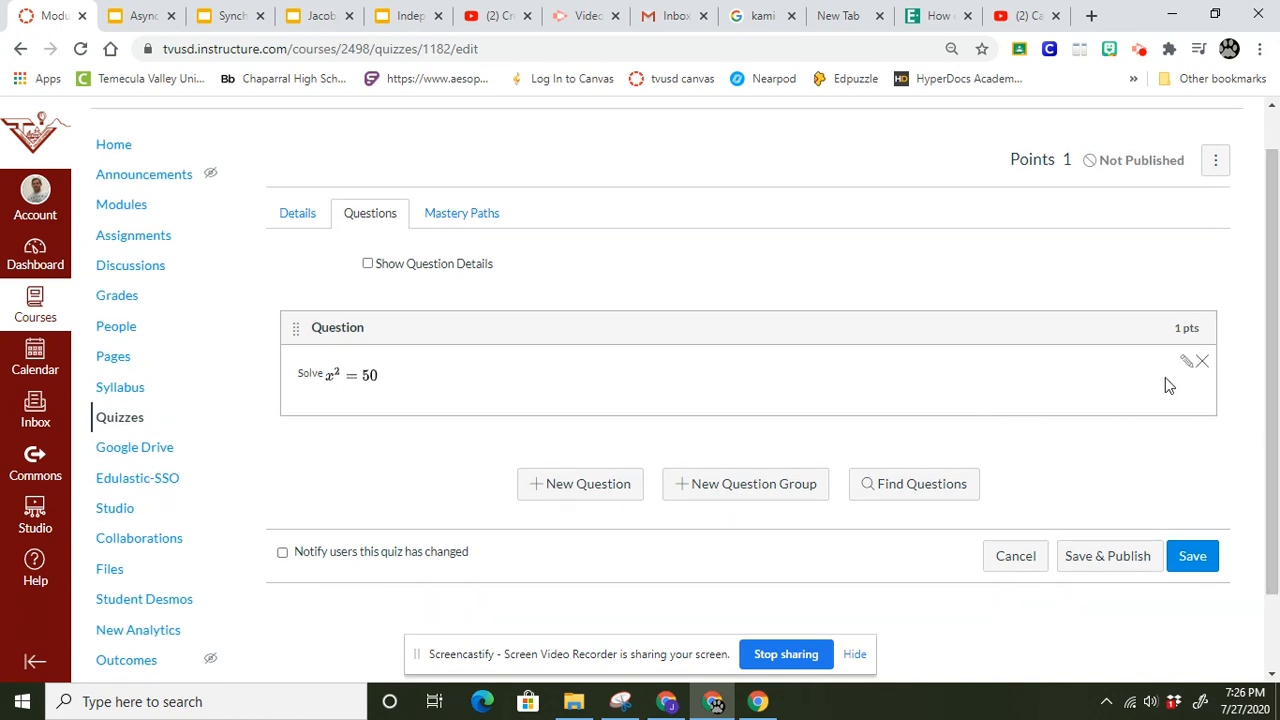
Save and publish the Module 0 Quiz, and check its settings and due date on the quiz page.
drag(1277, 422, 1275, 367)
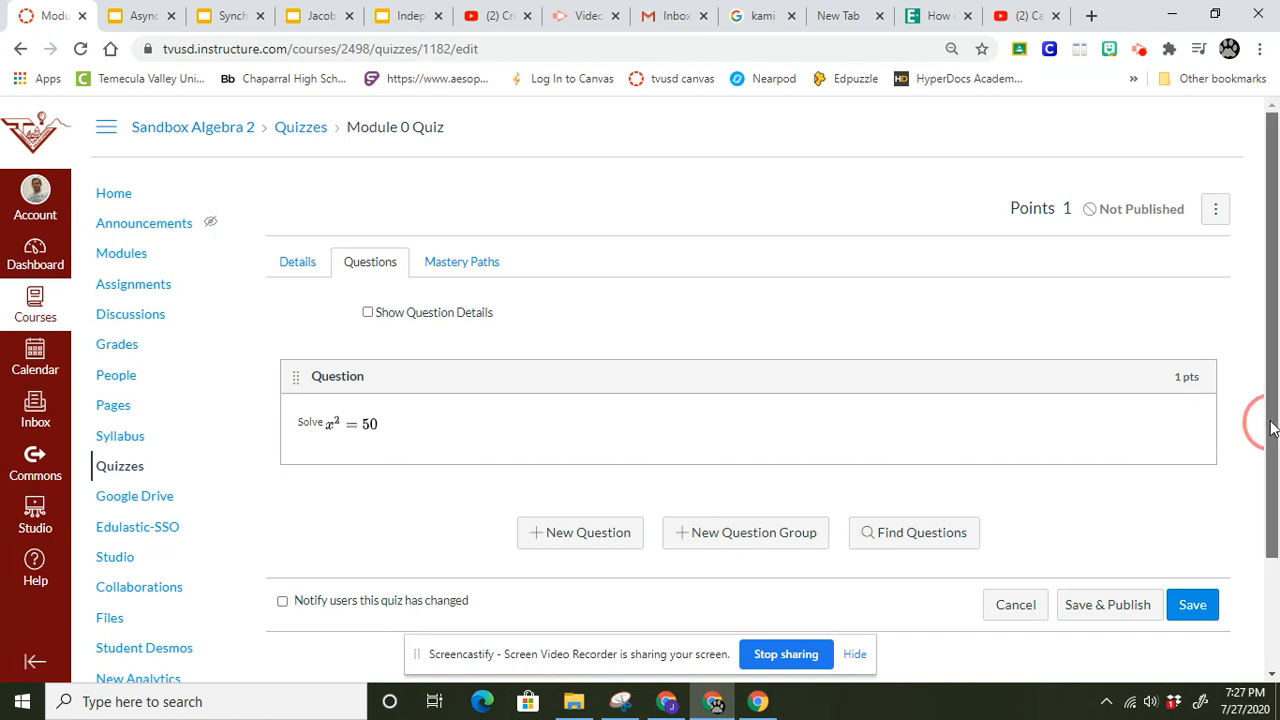
scroll(1272, 428, down, 1)
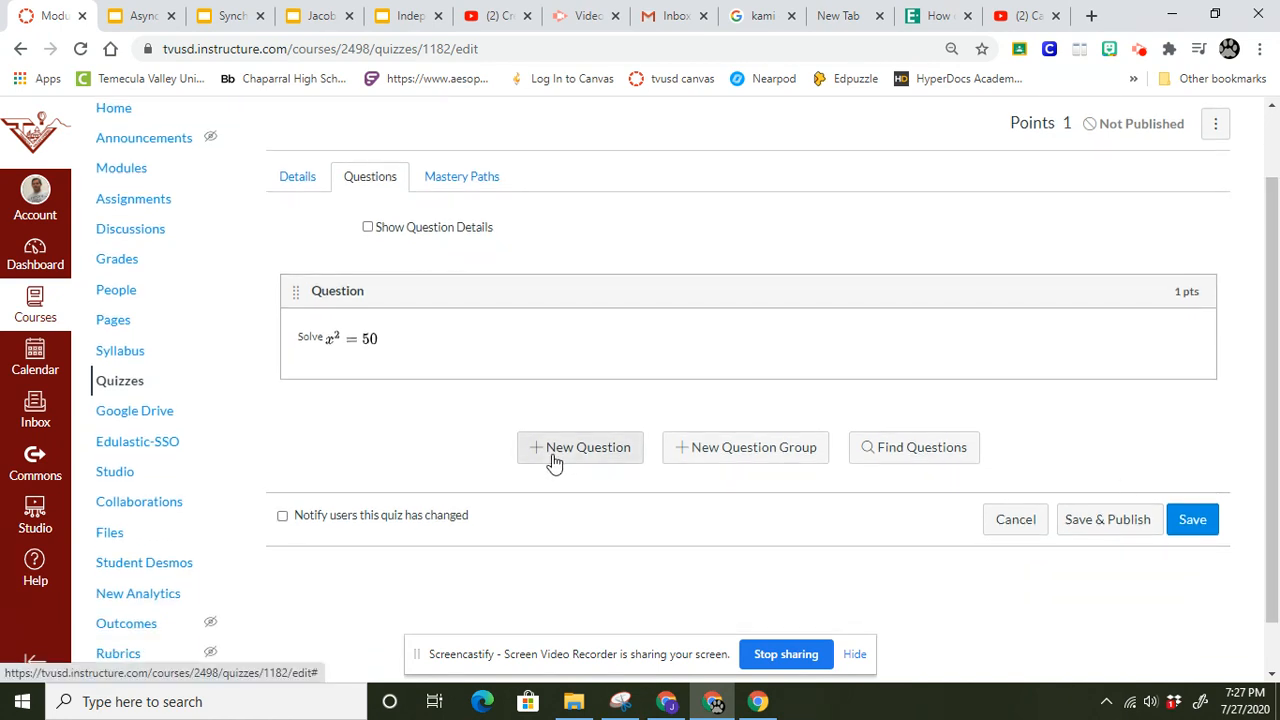
click(1096, 533)
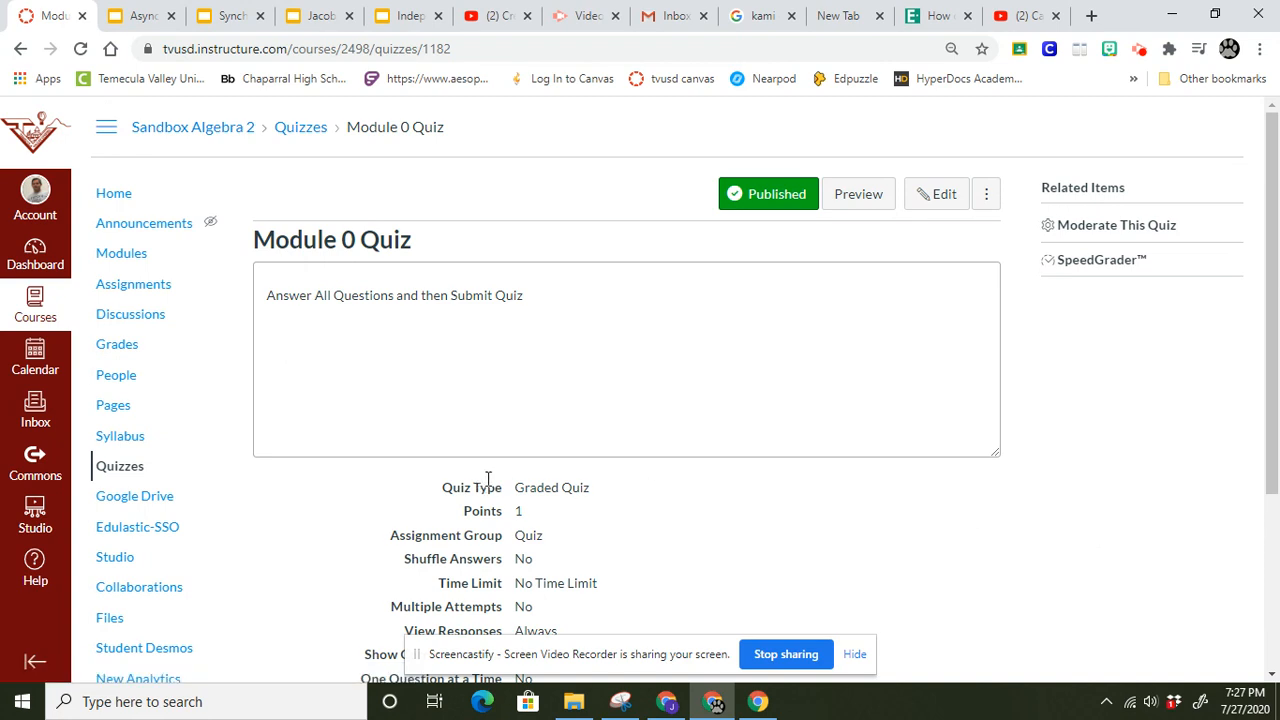
drag(1274, 317, 1274, 555)
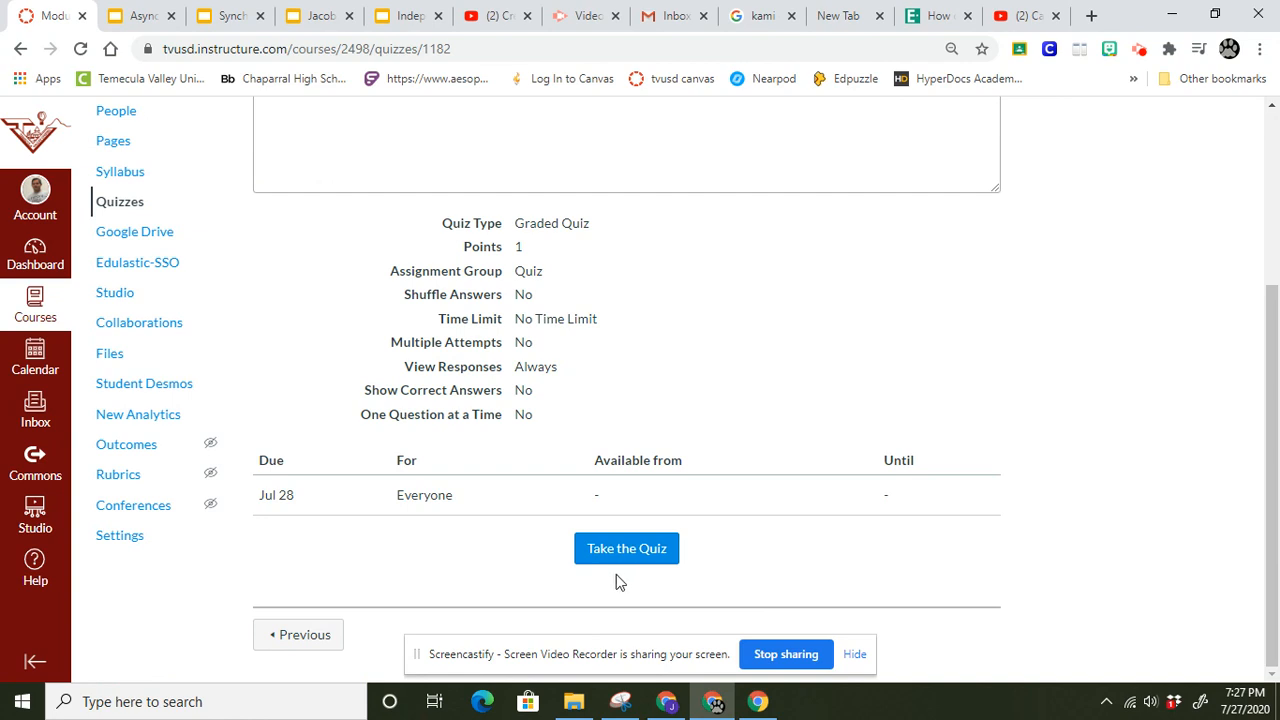
Switch to the student's Chrome window, refresh the course home page, and start the Module 0 Quiz from the to-do list.
click(666, 705)
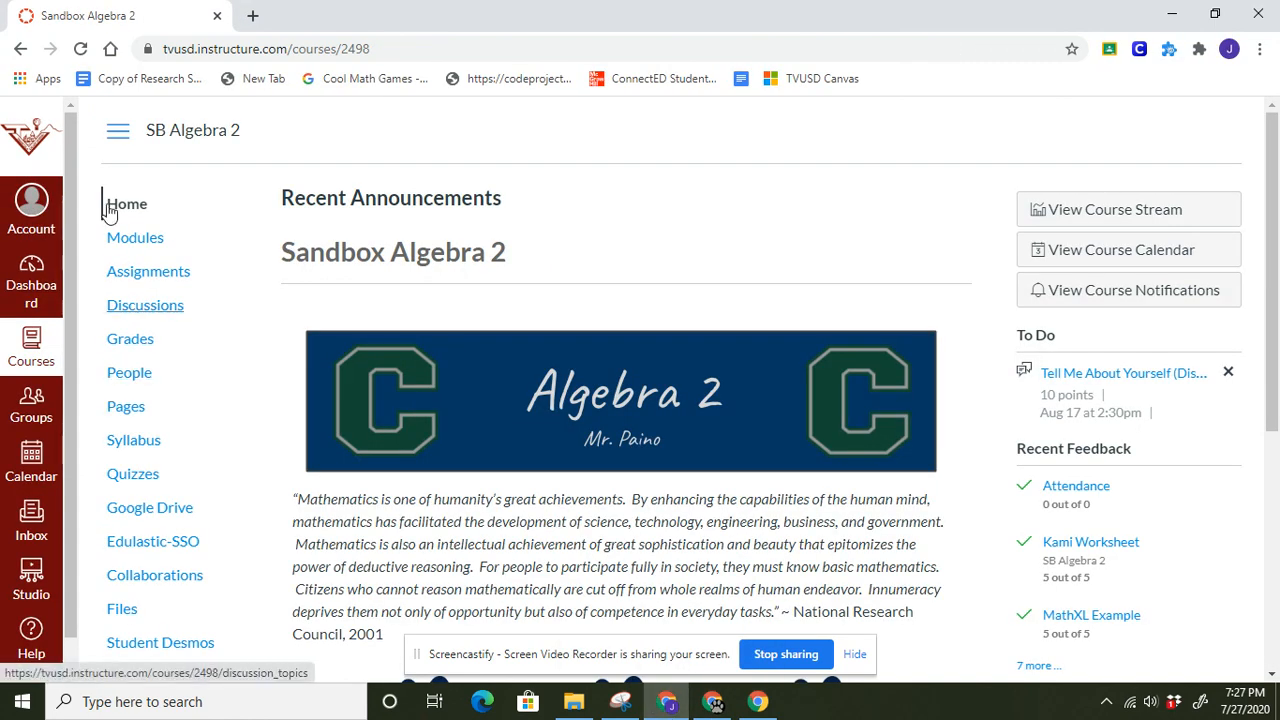
click(83, 52)
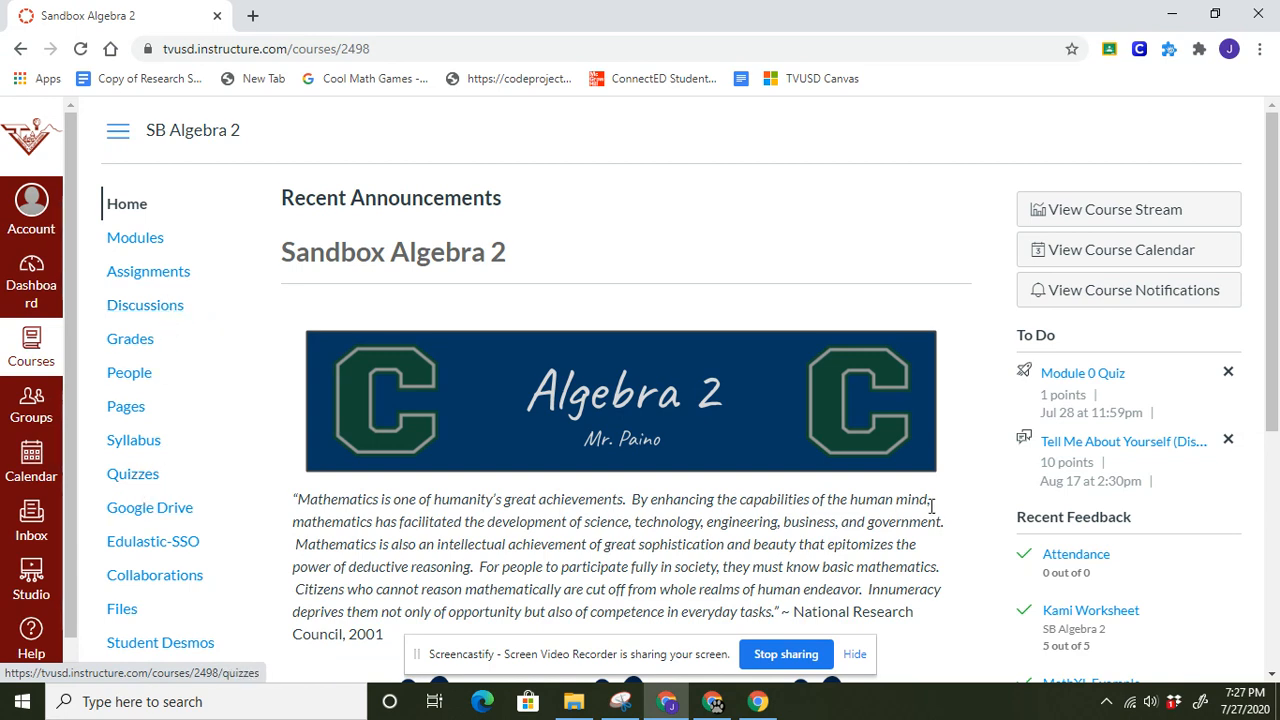
click(1080, 378)
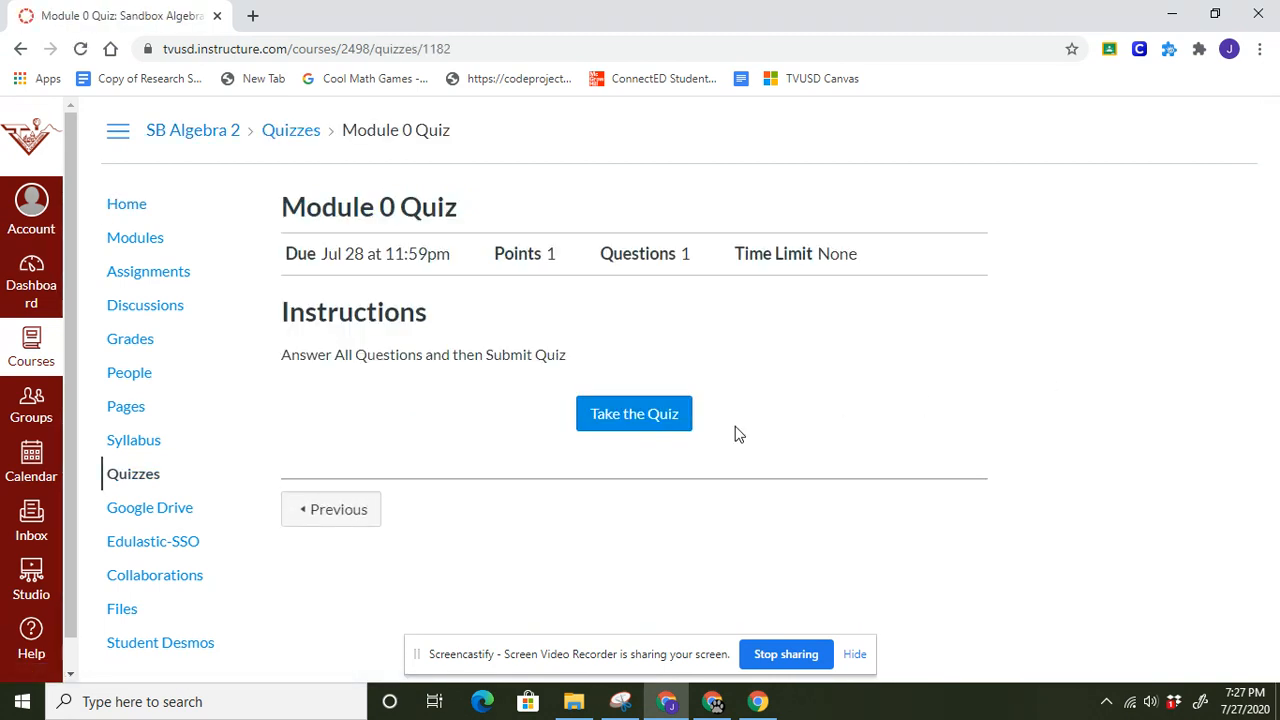
click(645, 410)
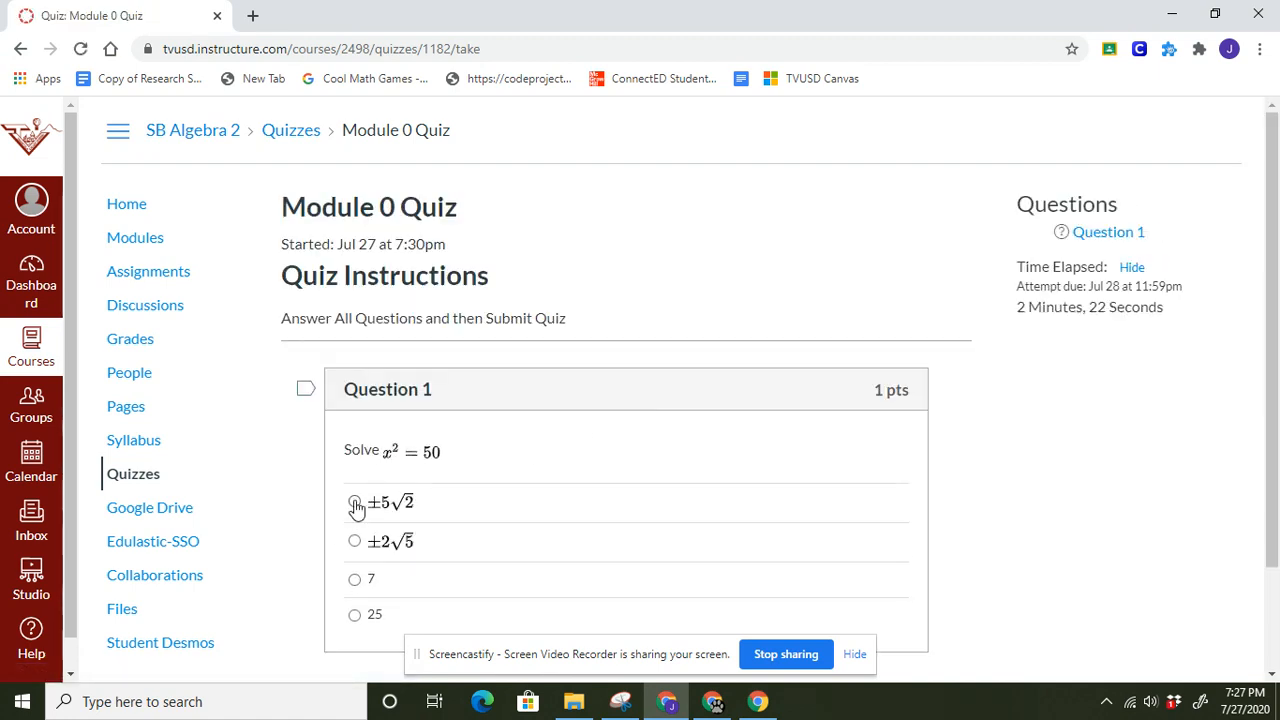
Answer Question 1 with ±5√2, submit the quiz, and review the submitted attempt.
click(354, 502)
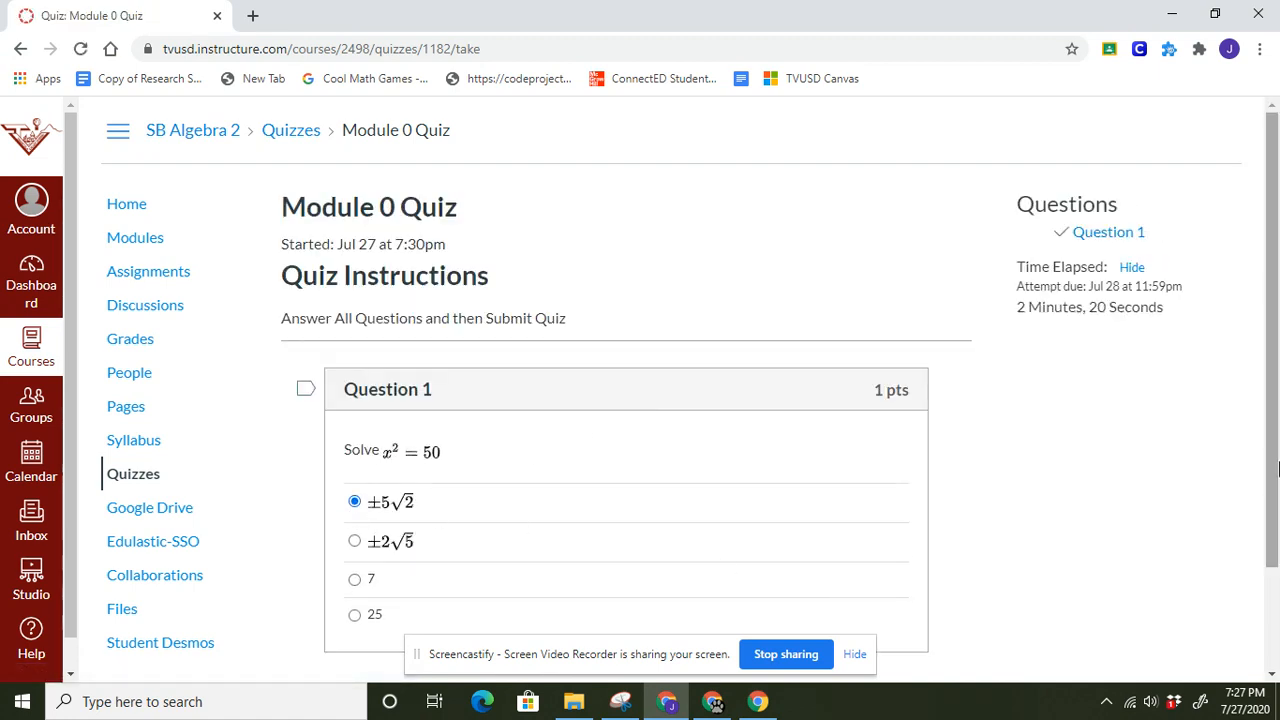
scroll(790, 609, down, 2)
click(905, 614)
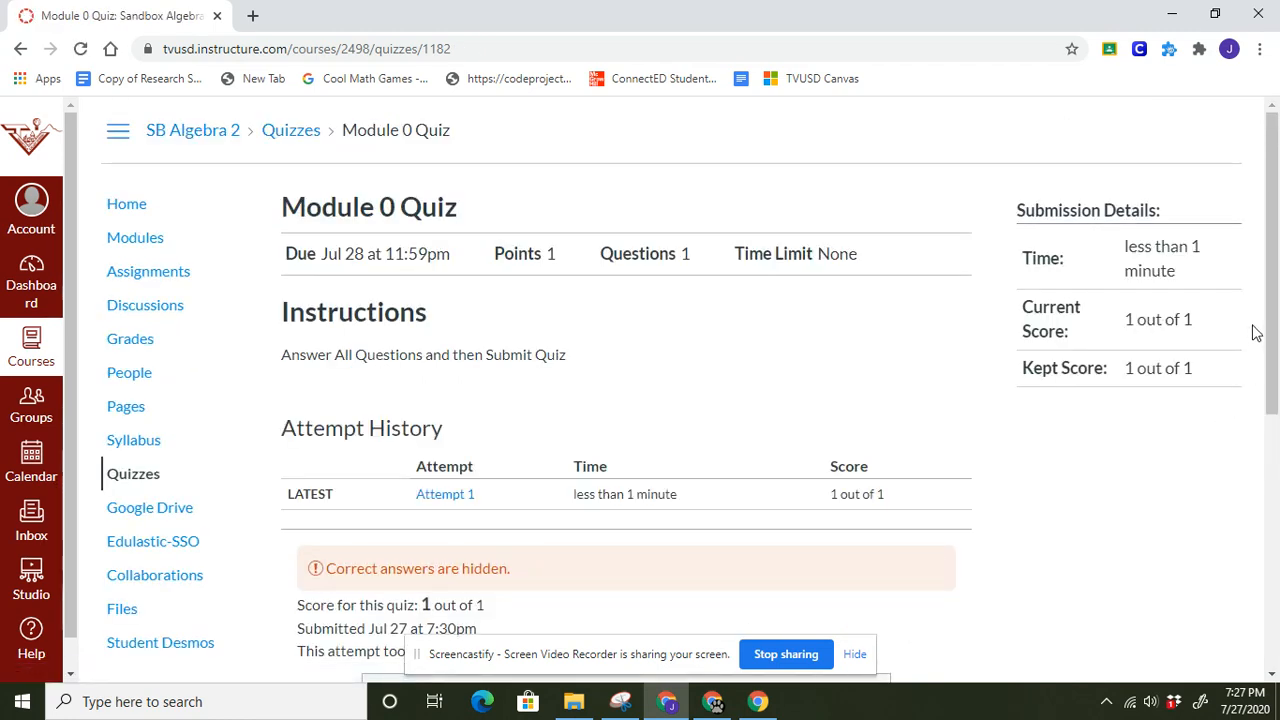
drag(1265, 330, 1265, 398)
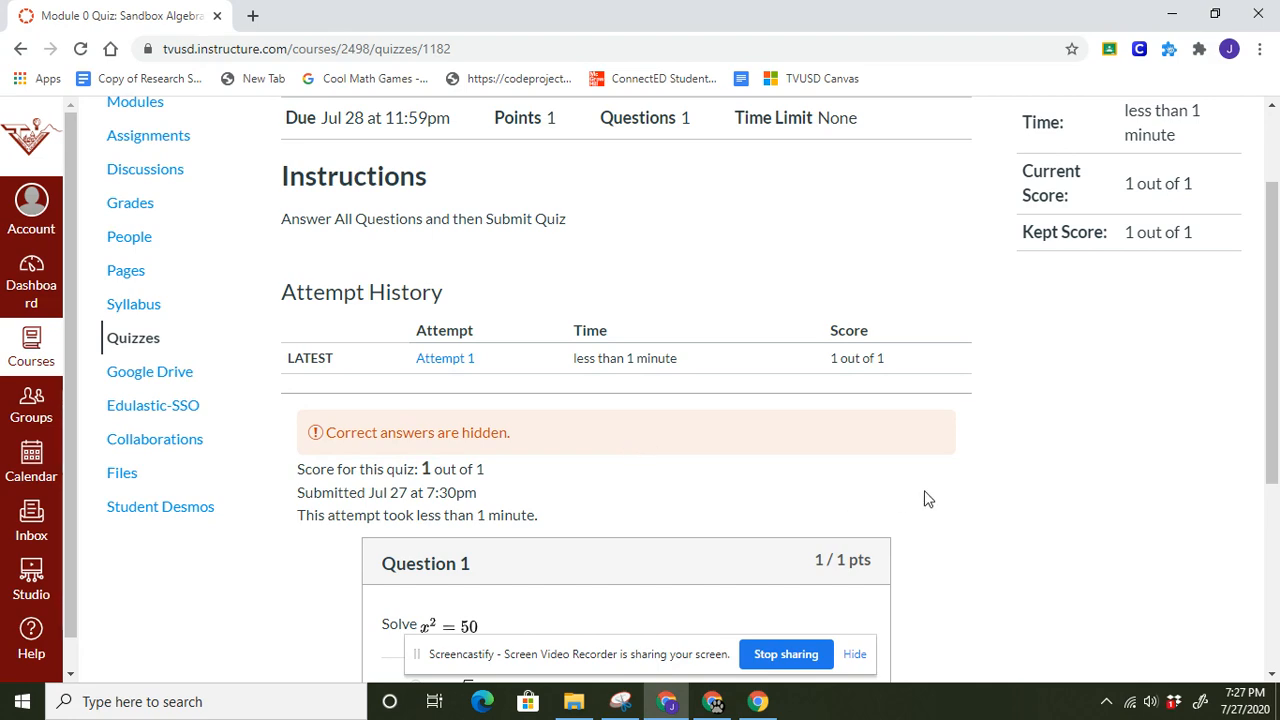
drag(1277, 406, 1277, 596)
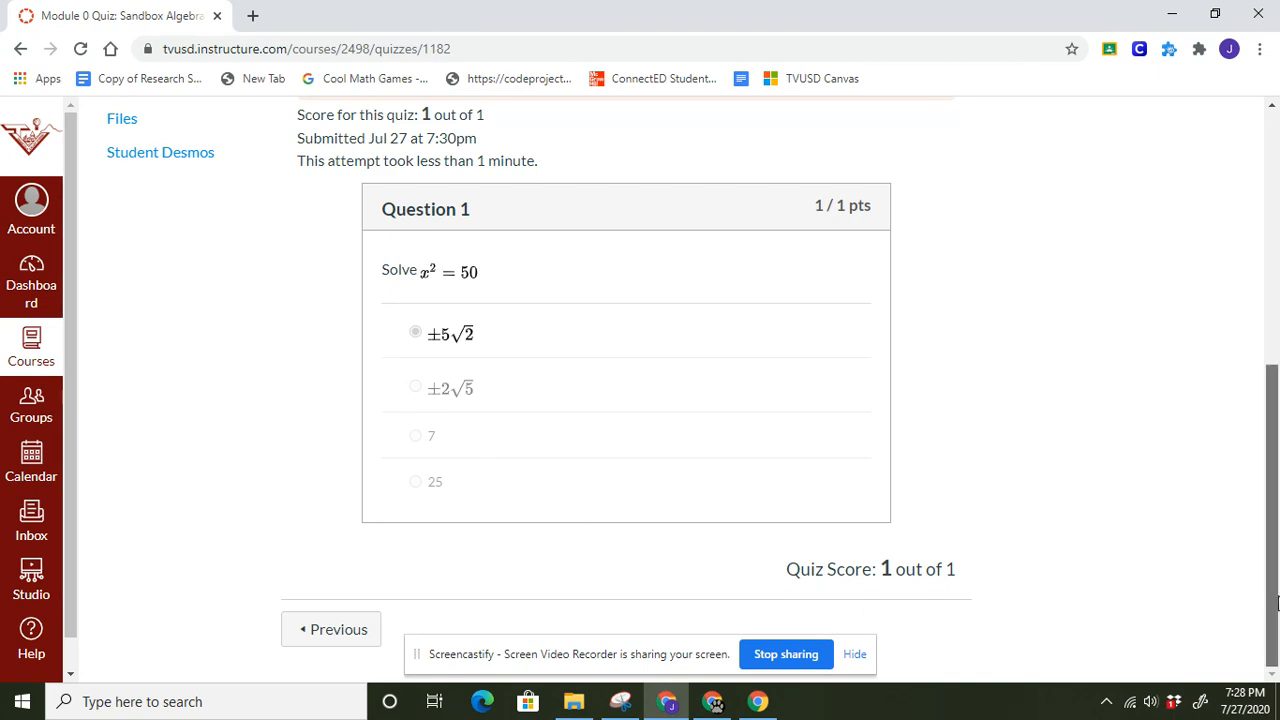
Switch back to the teacher's Chrome window and open the course's Grades page.
click(714, 703)
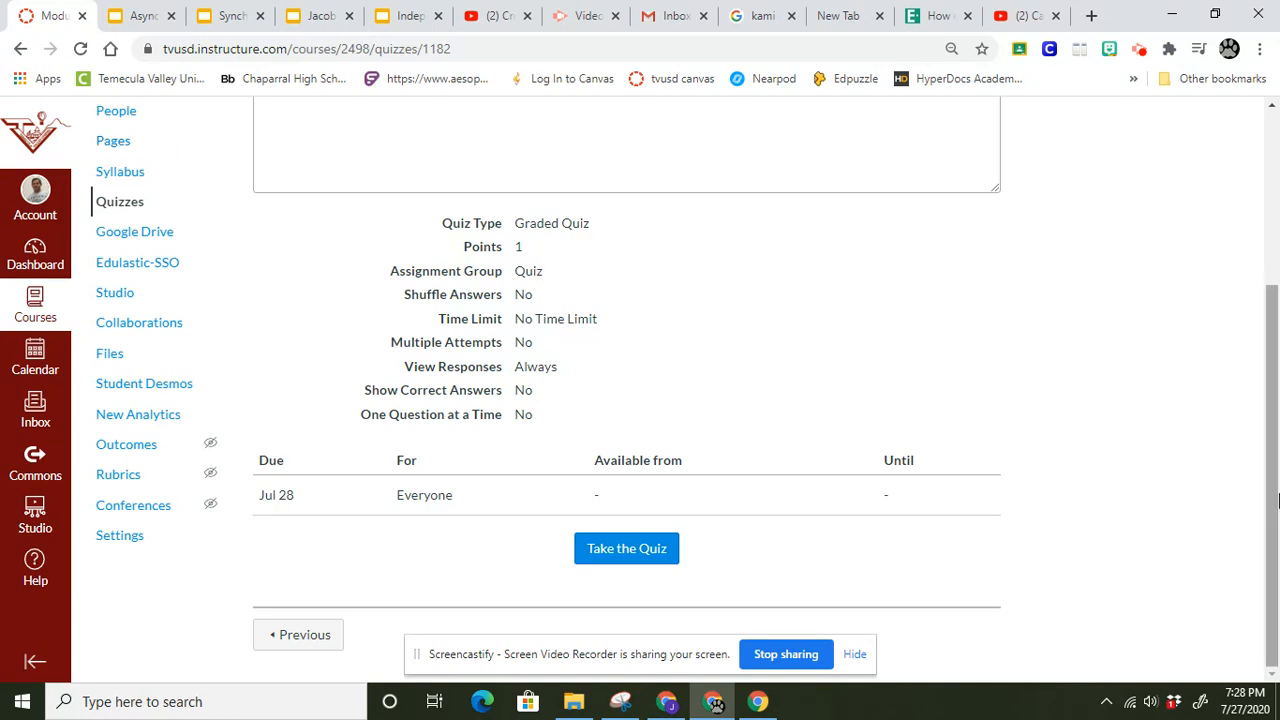
scroll(1265, 505, up, 3)
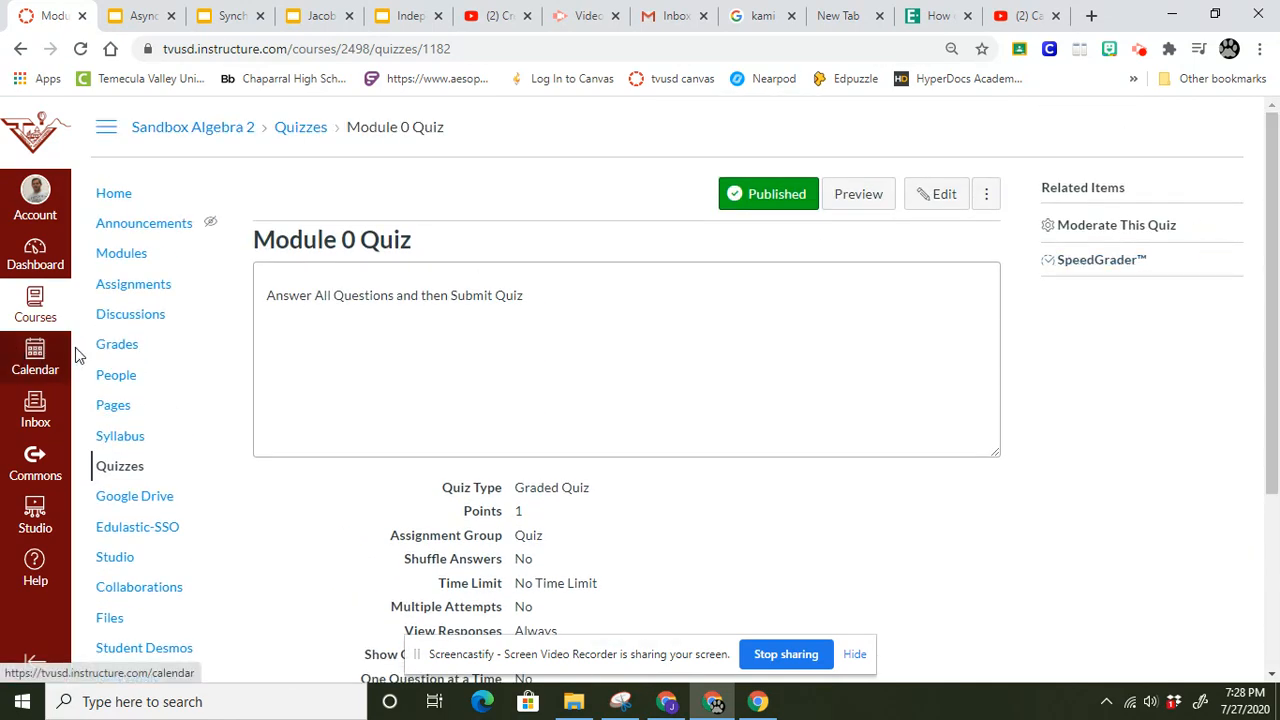
click(107, 352)
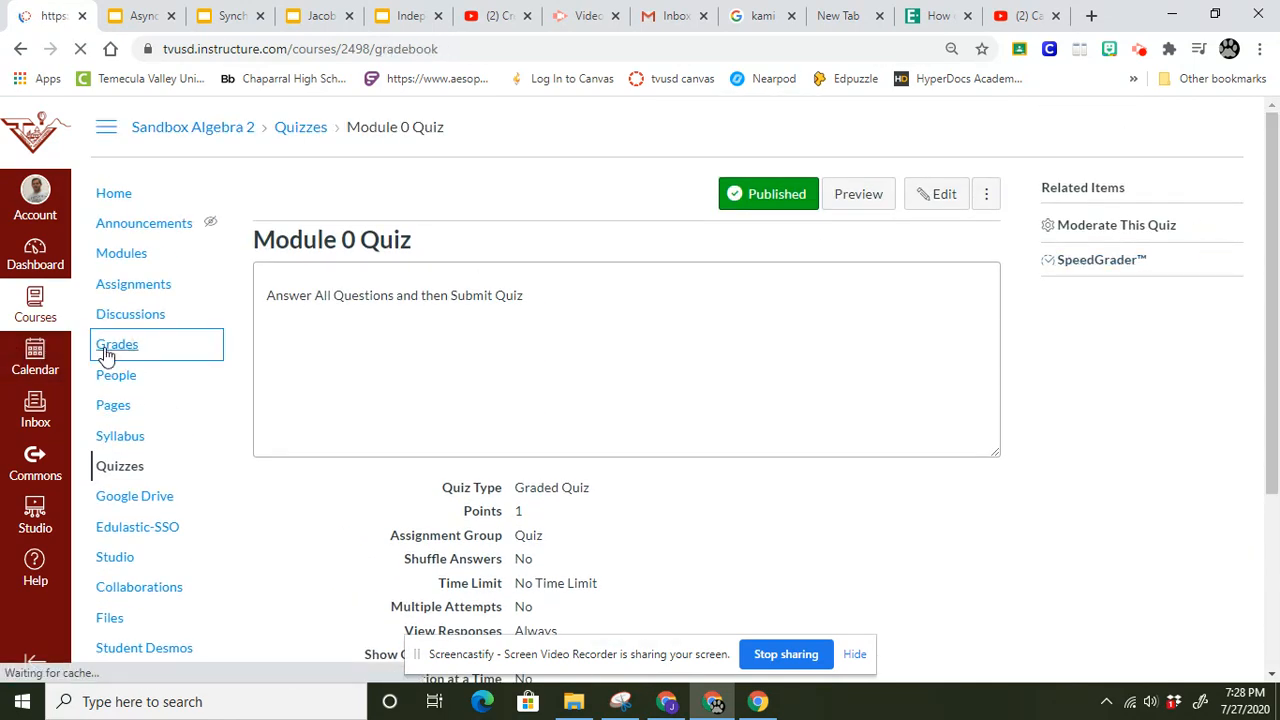